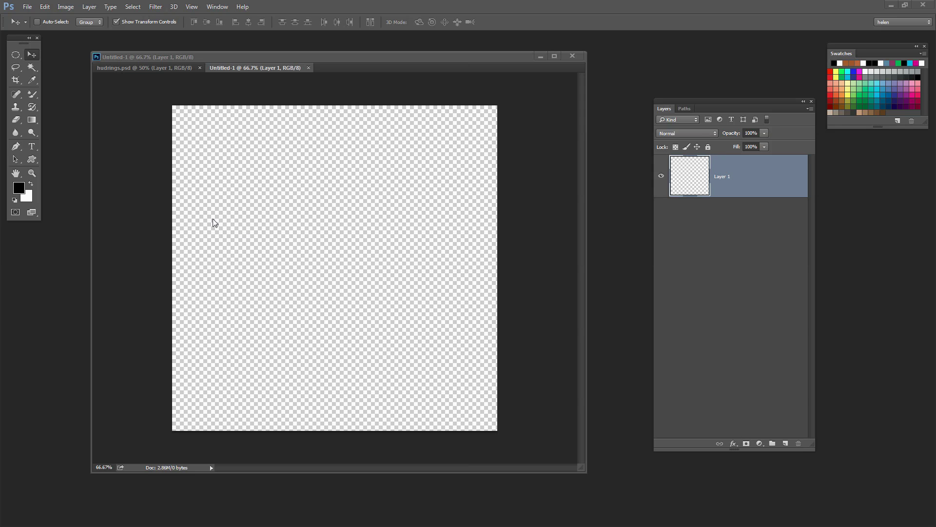
Step: With the Rectangular Marquee, fill a thin black line across the canvas width
click(16, 55)
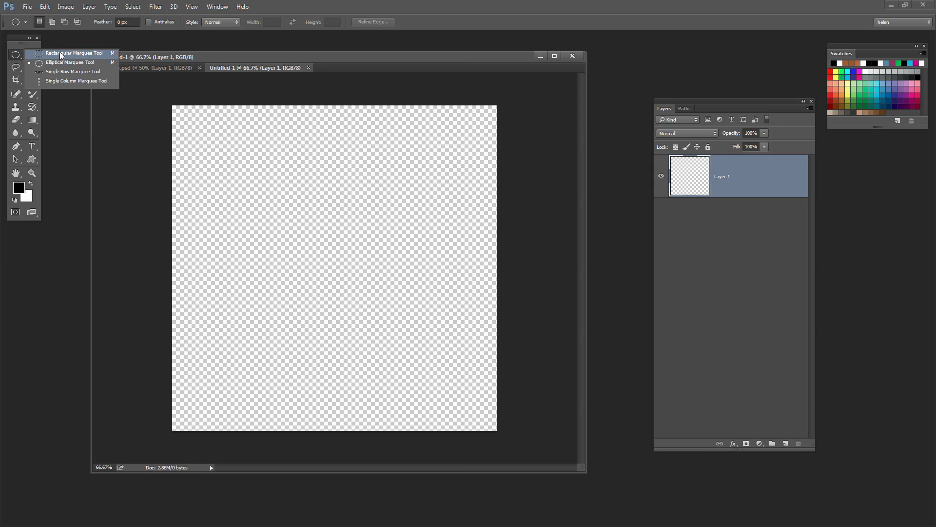
click(60, 54)
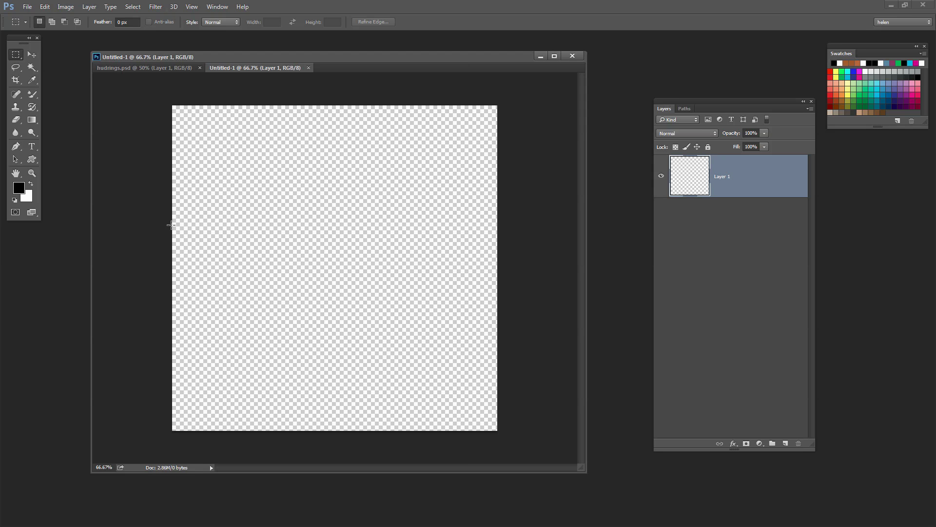
drag(171, 225, 505, 227)
key(alt+BackSpace)
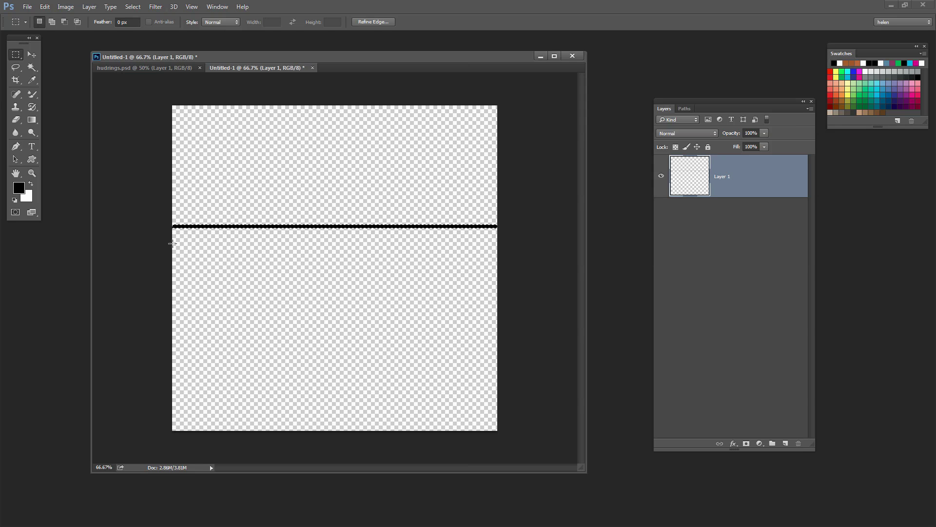
Step: Fill a thick bar from the left edge and a shorter centre bar black, then select a right strip
drag(170, 245, 316, 257)
key(alt+BackSpace)
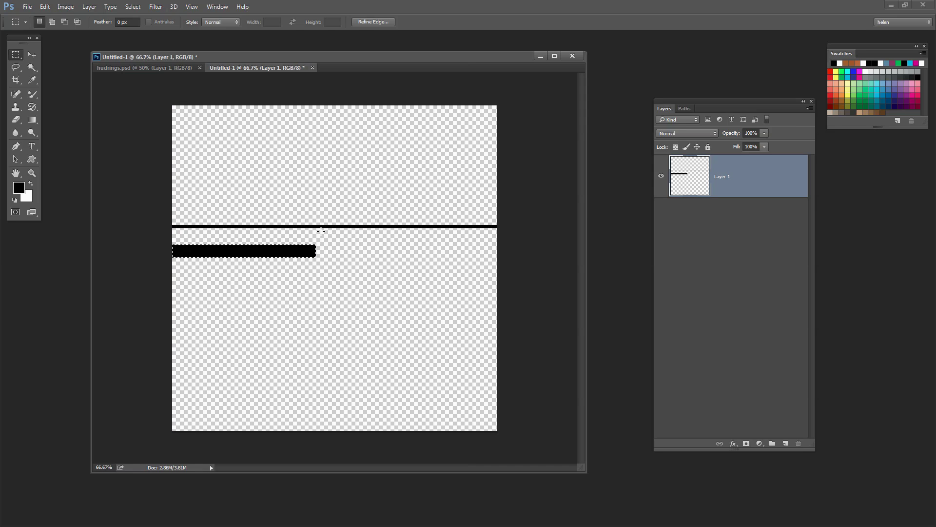
drag(263, 232, 355, 238)
key(alt+BackSpace)
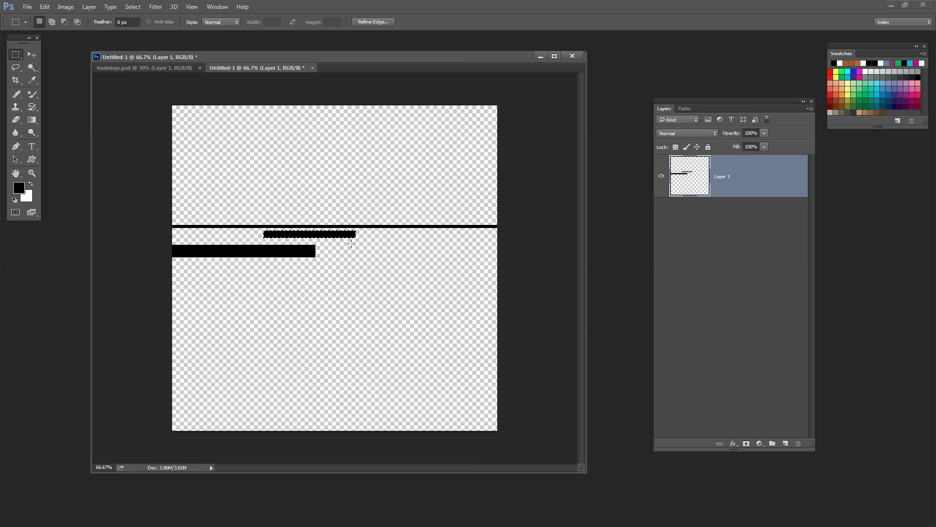
drag(352, 244, 506, 250)
Step: On a new layer, move the right bar up above the thin line
click(785, 444)
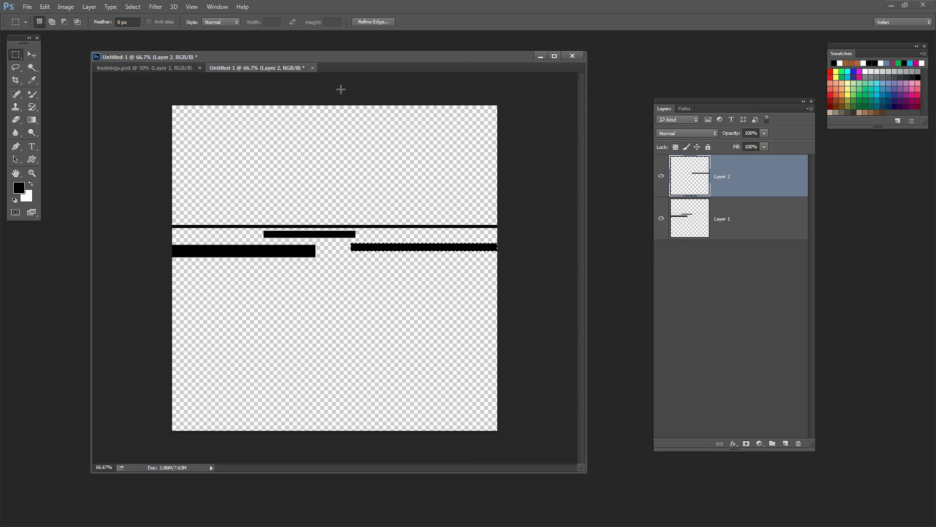
click(30, 54)
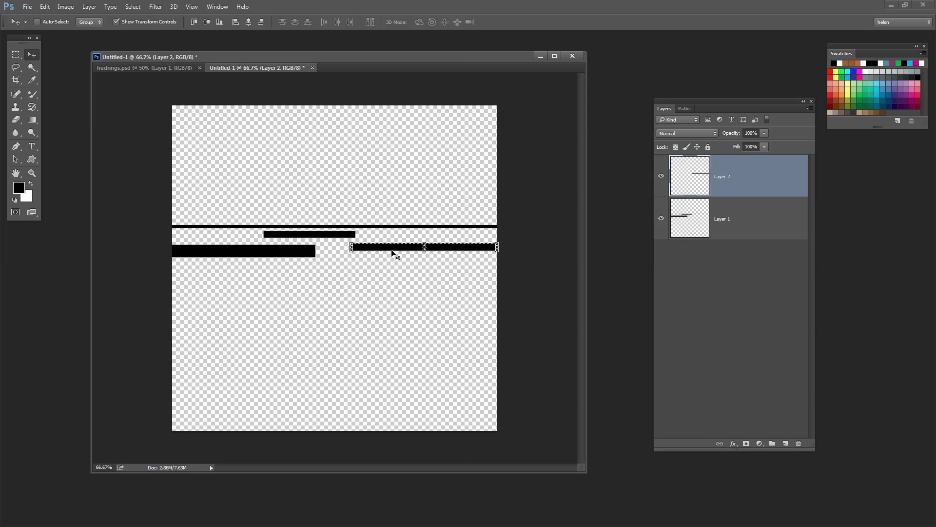
drag(392, 251, 376, 221)
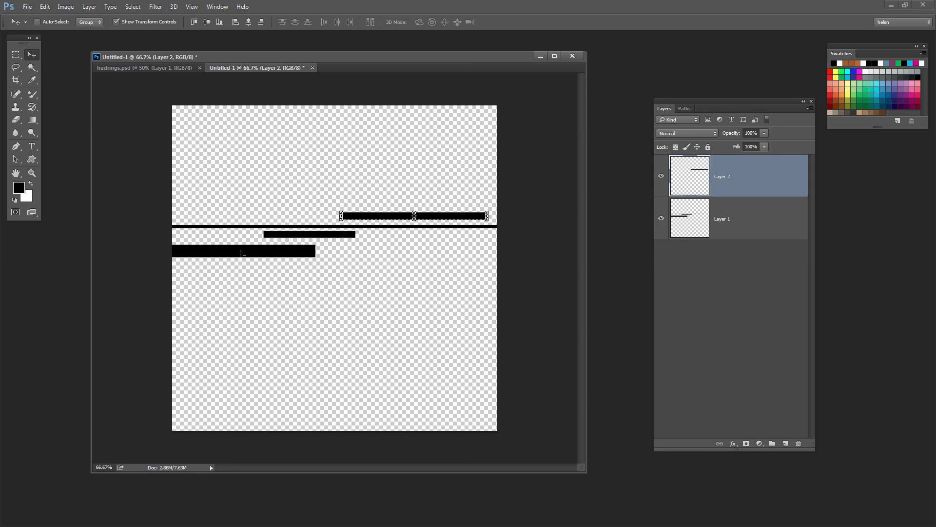
Step: Cut the right part of the lower left bar on Layer 1 and paste it as a new layer
click(16, 55)
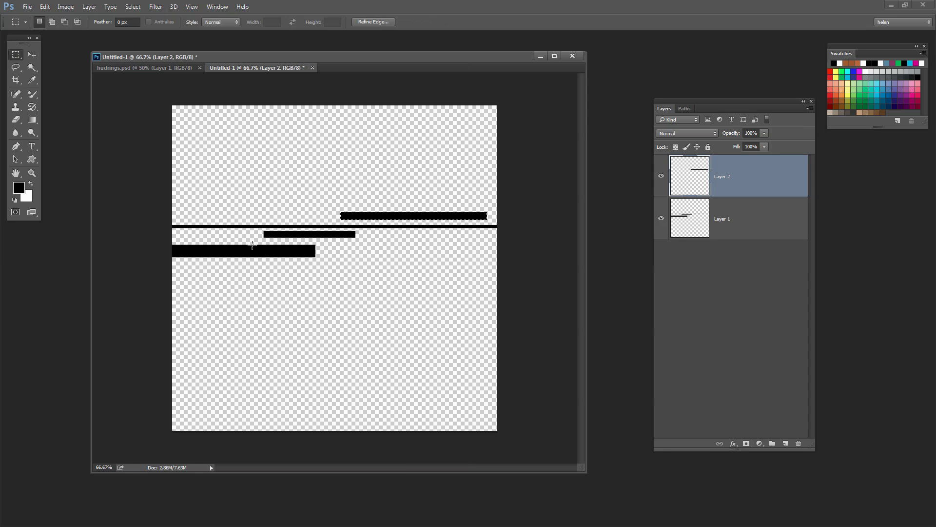
click(741, 228)
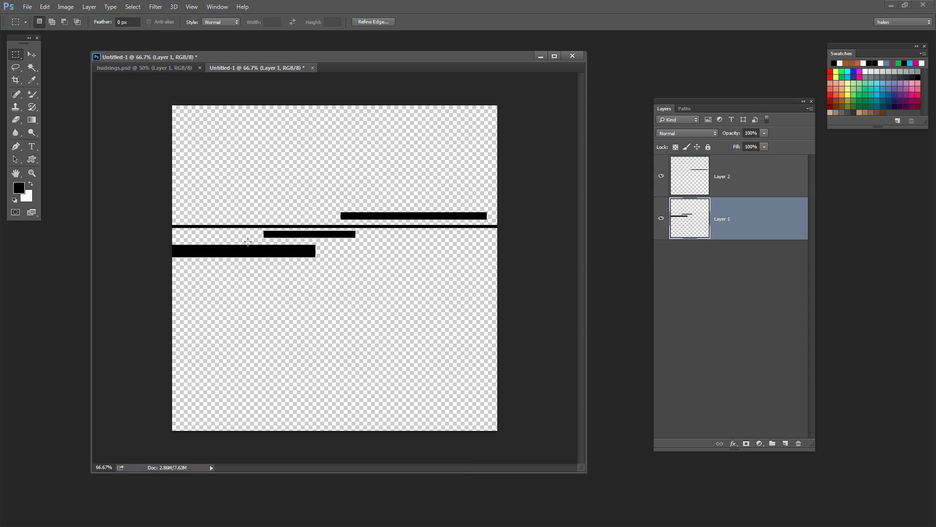
drag(248, 241, 323, 266)
click(48, 9)
click(57, 68)
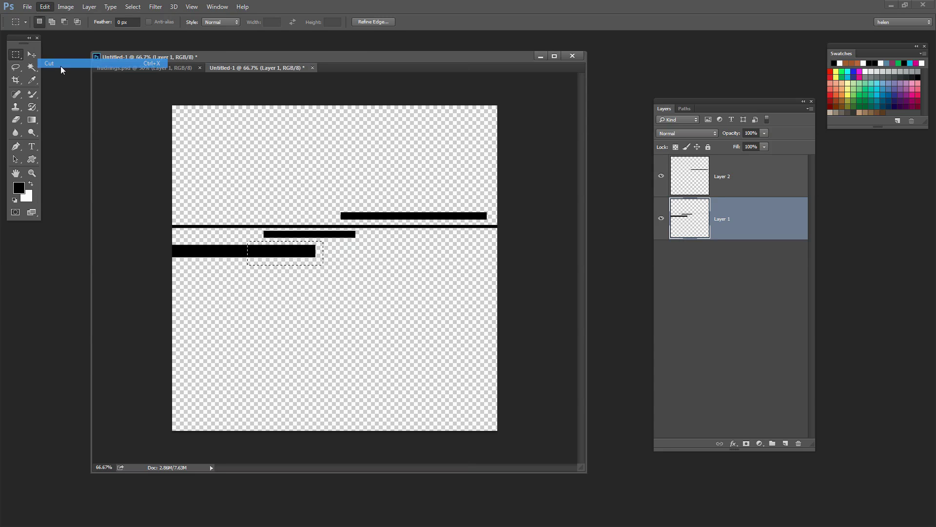
click(45, 6)
click(57, 92)
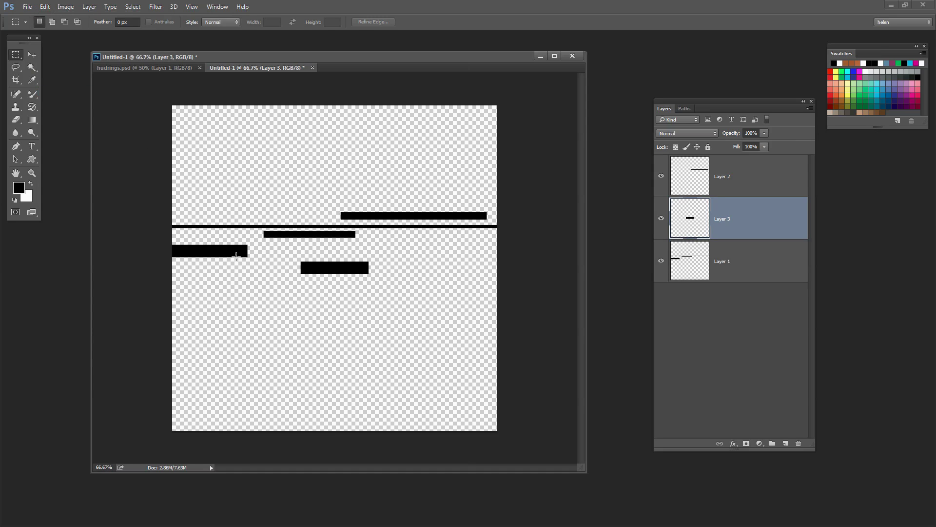
Step: Move the pasted bar to the right edge and stretch it wider
key(v)
drag(352, 262, 451, 254)
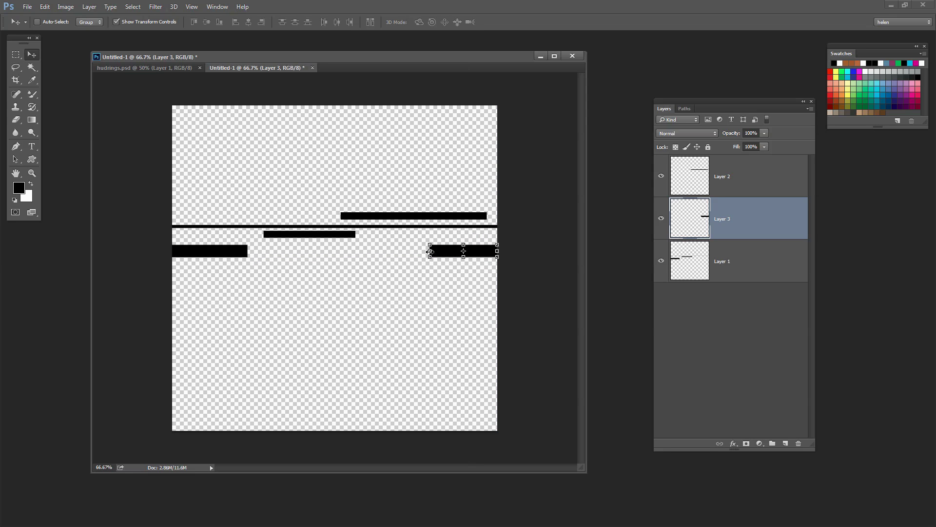
drag(424, 251, 400, 251)
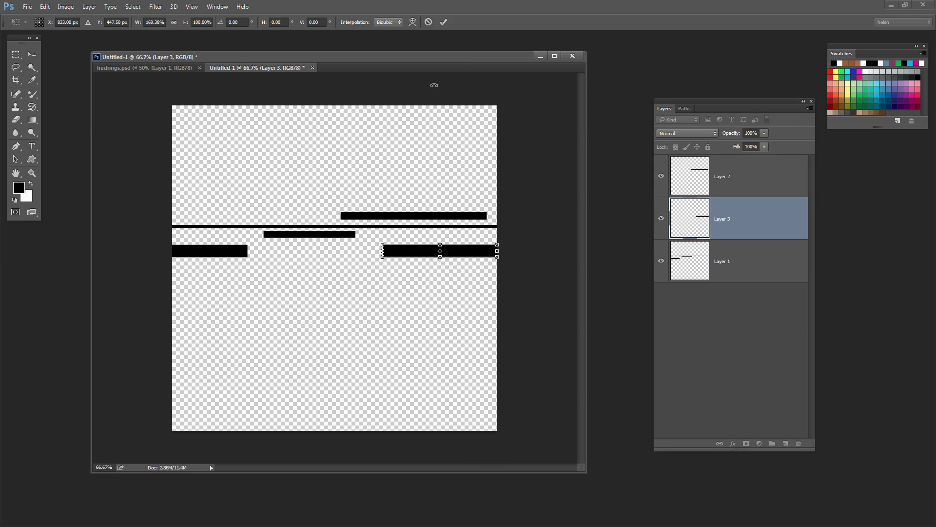
click(443, 21)
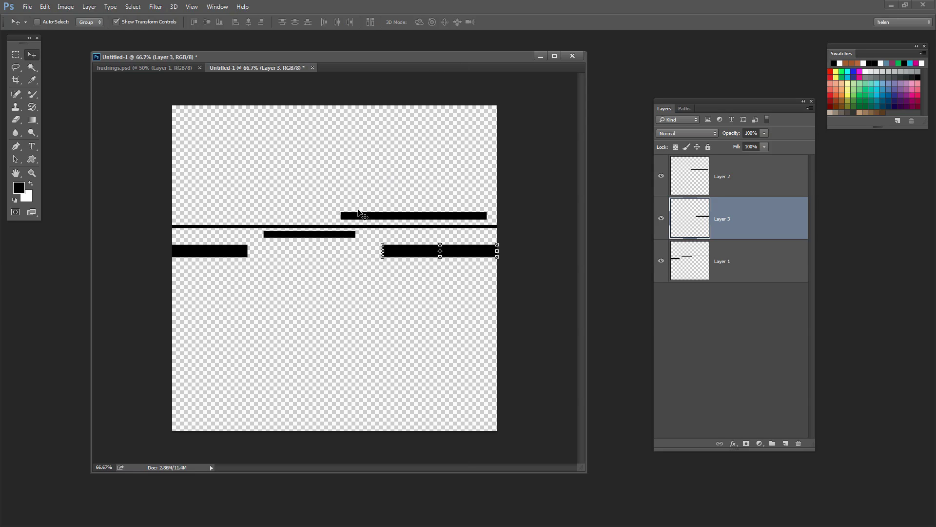
Step: Merge all the bar layers into Layer 1
click(735, 177)
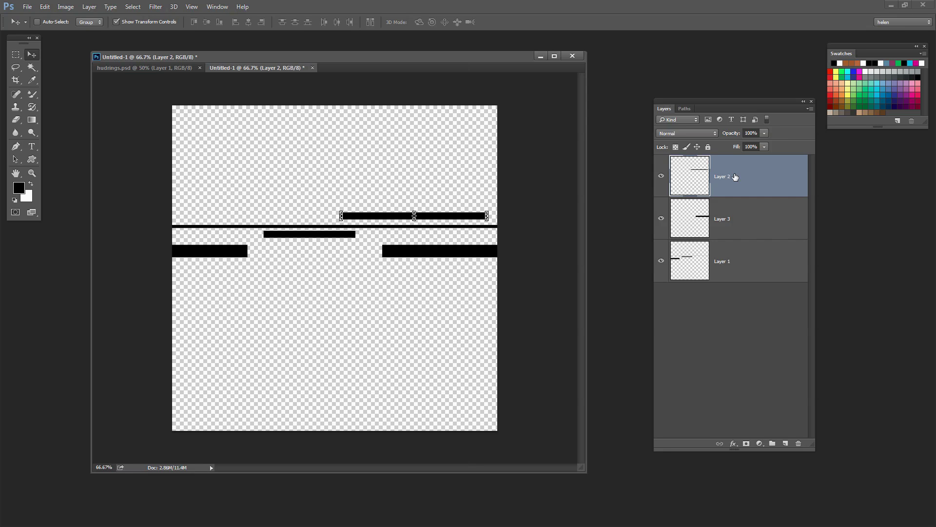
key(ctrl+e)
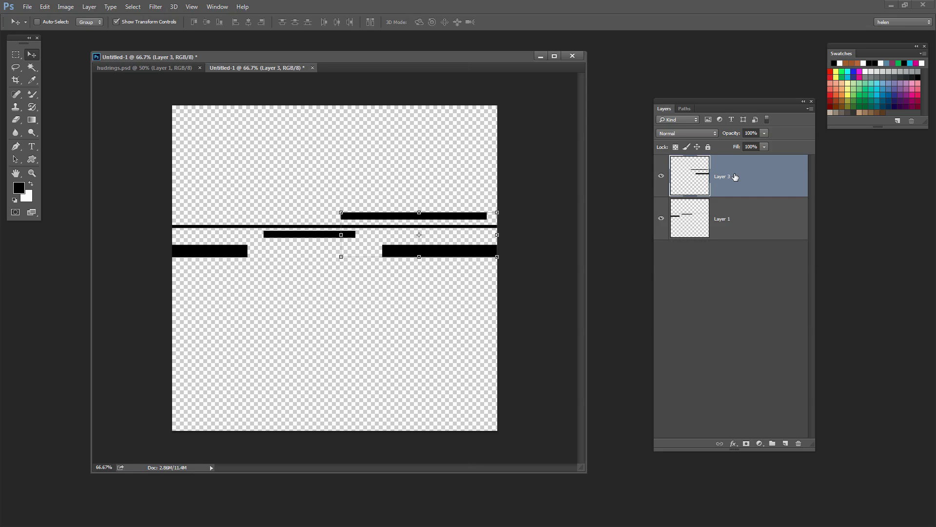
key(ctrl+e)
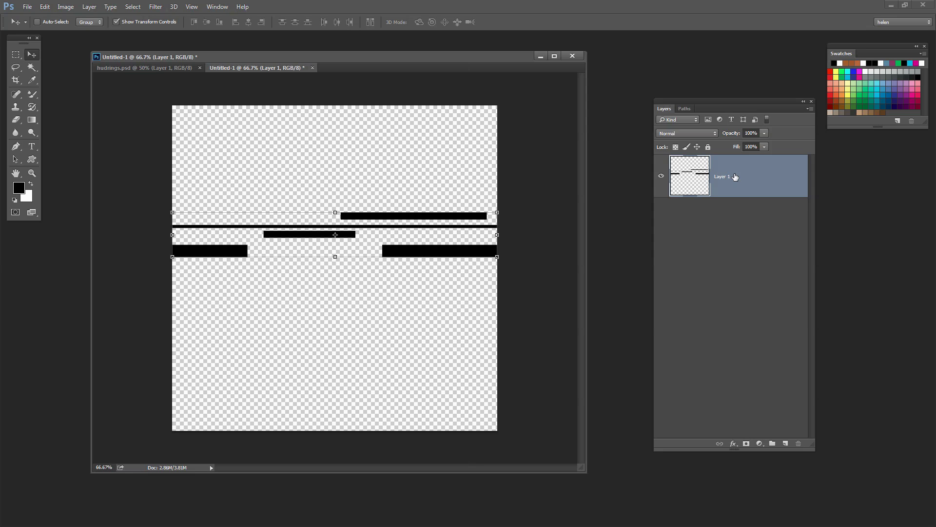
Step: On a new layer, fill a small upright black rectangle near the upper-left edge
click(736, 243)
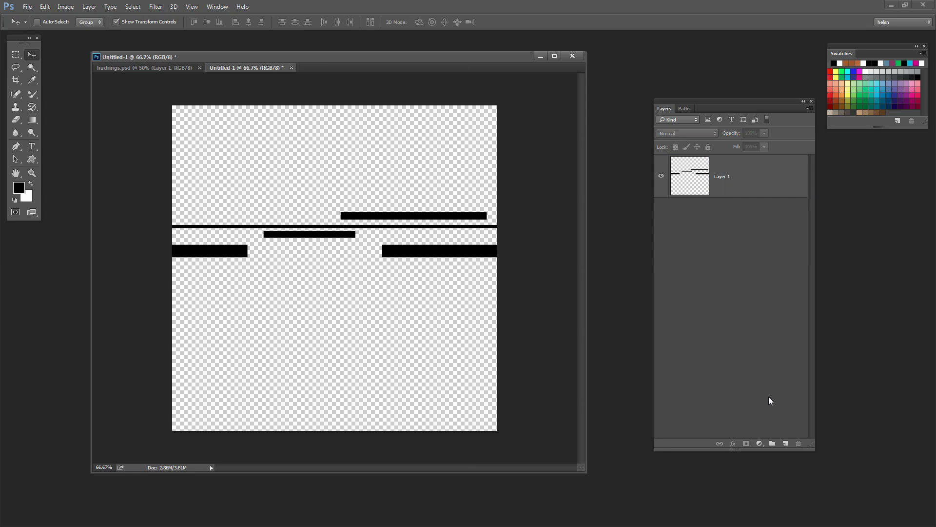
click(784, 443)
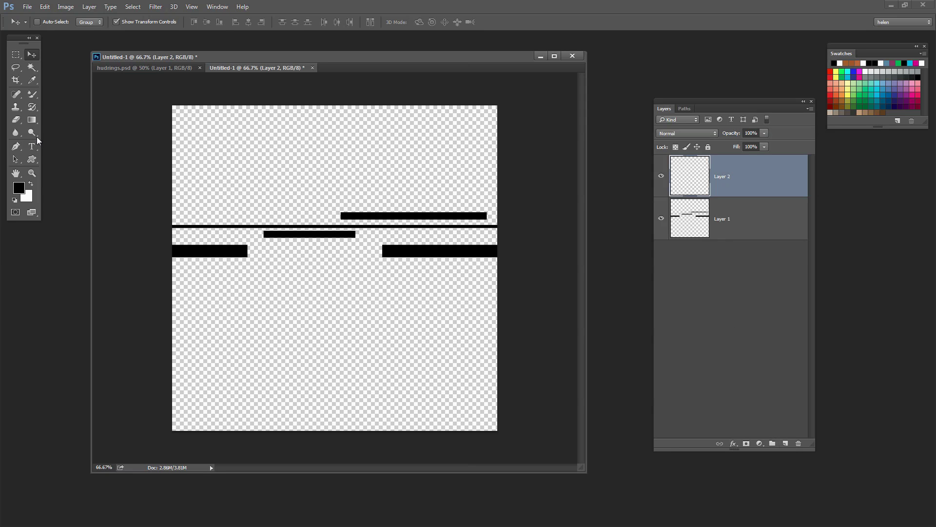
click(15, 54)
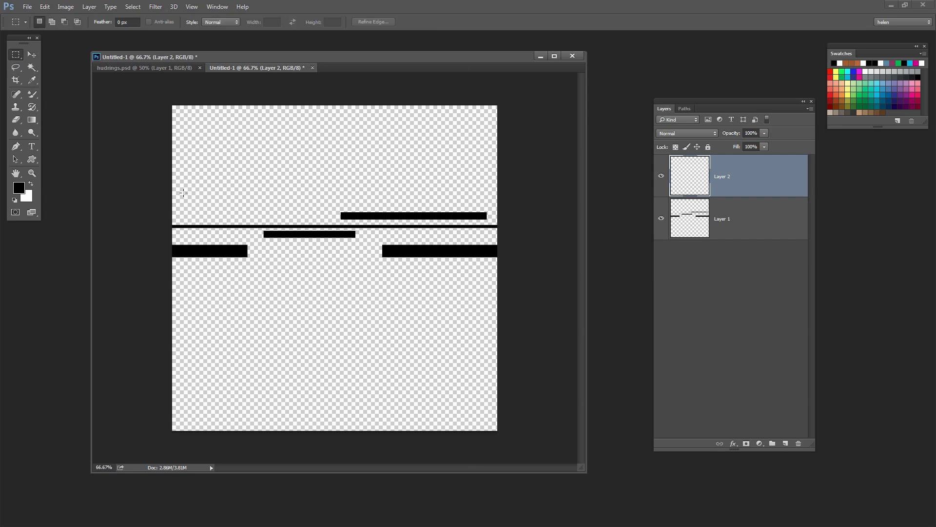
drag(177, 179, 181, 196)
key(alt+BackSpace)
Step: Duplicate the small bar's layer as Layer 2 copy
drag(748, 176, 786, 443)
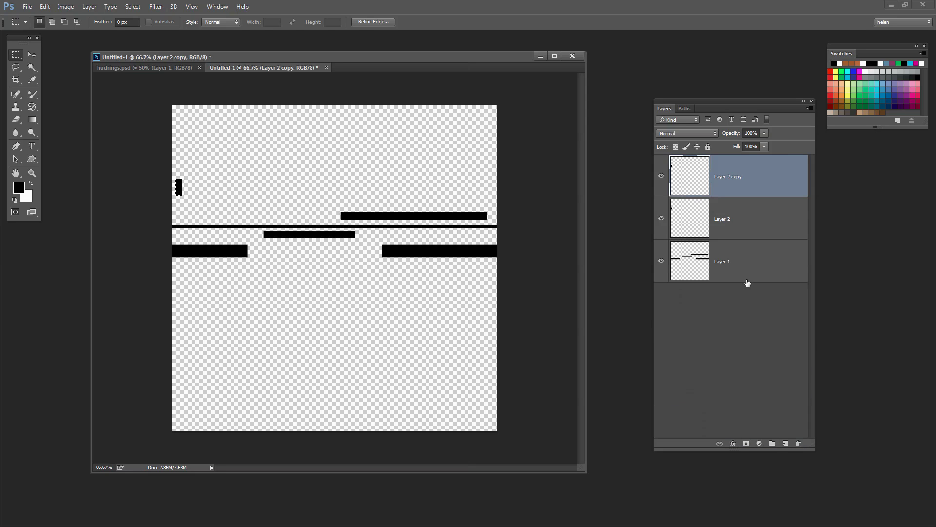
click(31, 55)
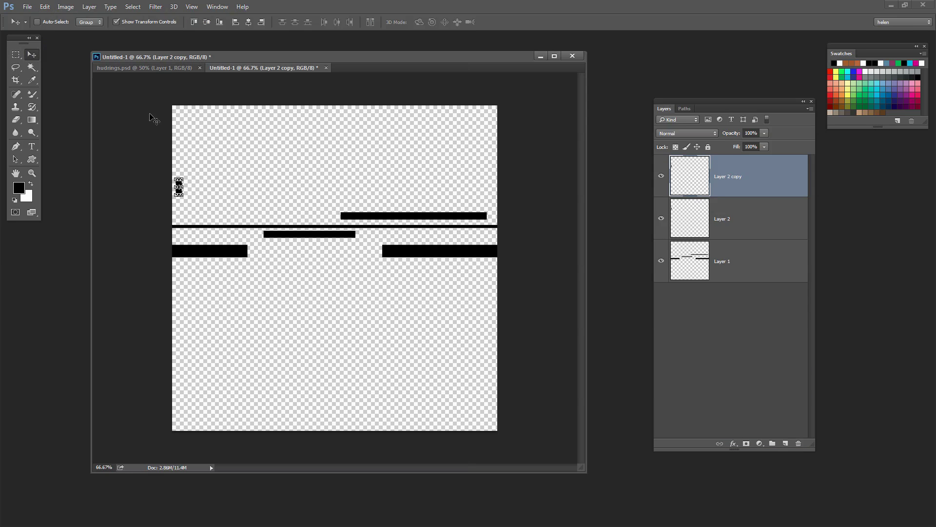
click(44, 7)
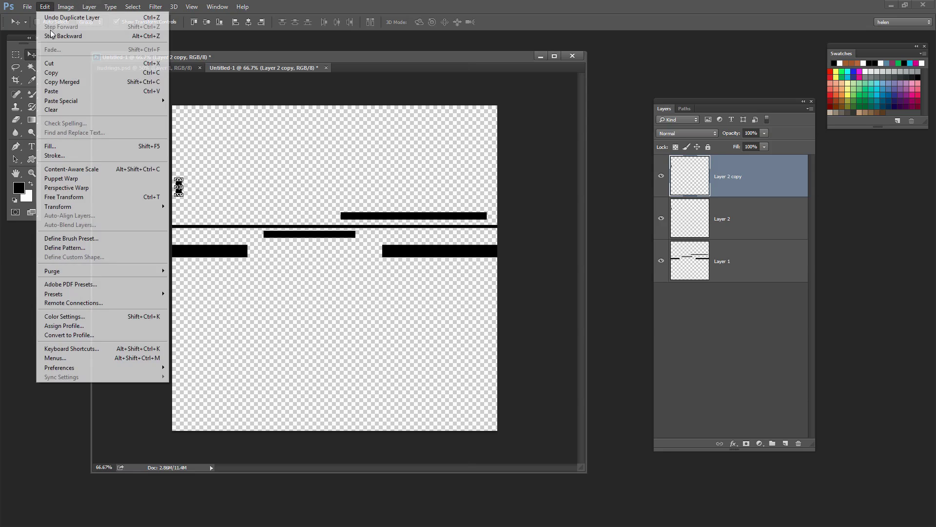
Step: Free Transform the duplicated bar, shifting its horizontal position by 30
click(63, 196)
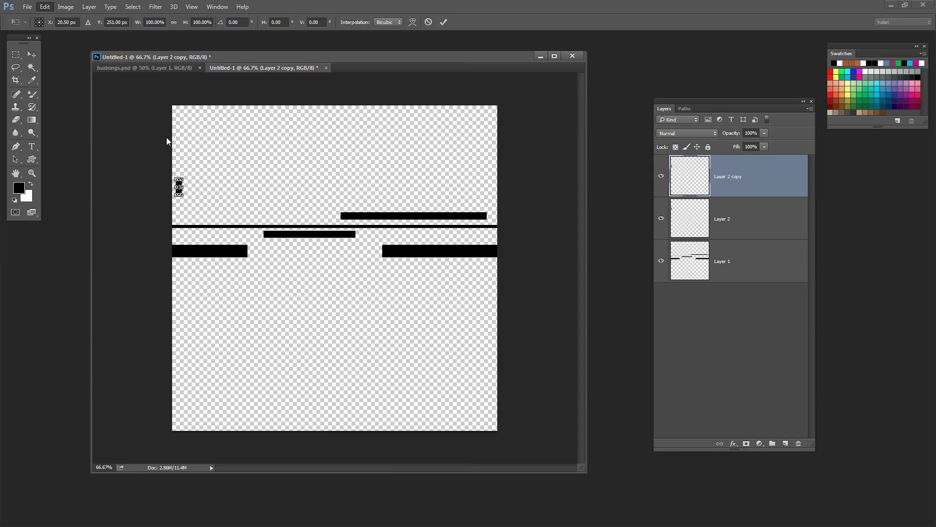
click(58, 22)
double_click(57, 21)
text(30)
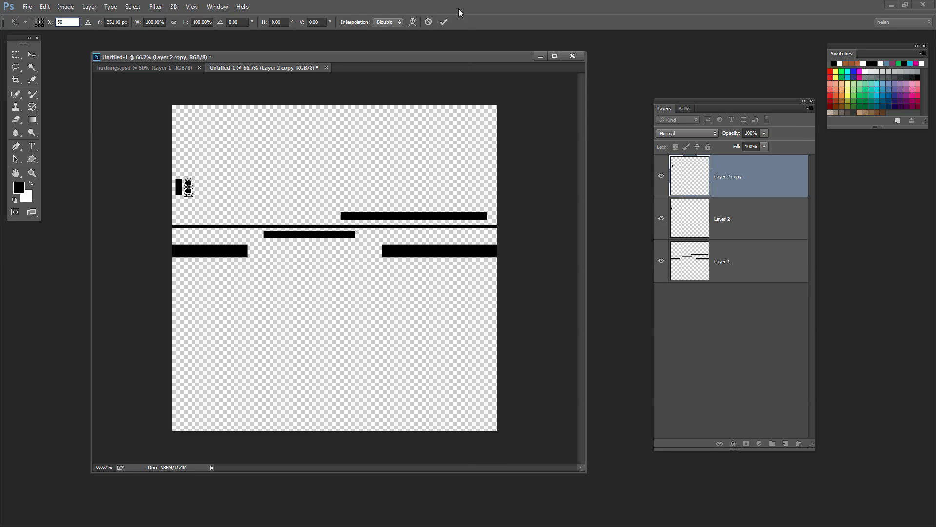
click(443, 23)
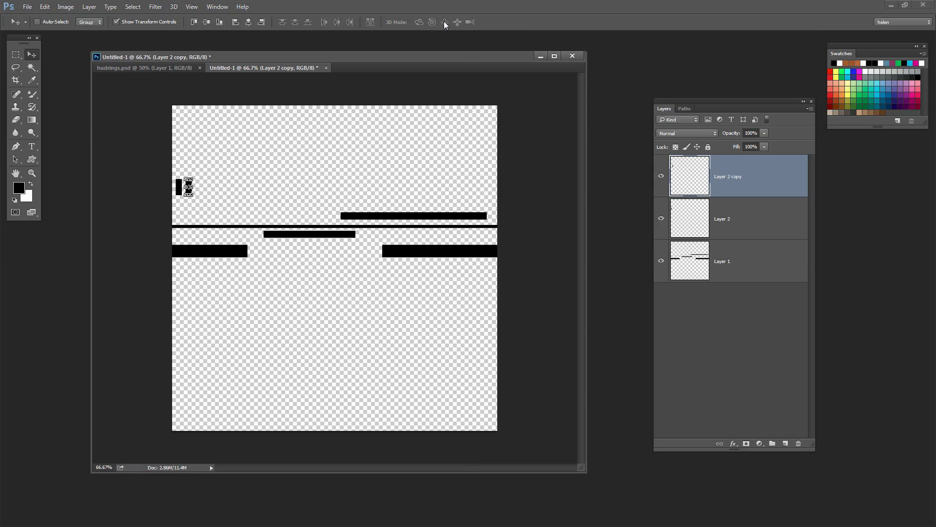
Step: Repeat the transformed duplicate four times across the canvas and merge the copies into Layer 2
key(ctrl+alt+shift+t)
key(ctrl+alt+shift+t)
key(ctrl+alt+shift+t)
key(ctrl+alt+shift+t)
key(ctrl+alt+shift+t)
key(ctrl+alt+shift+t)
key(ctrl+alt+shift+t)
key(ctrl+alt+shift+t)
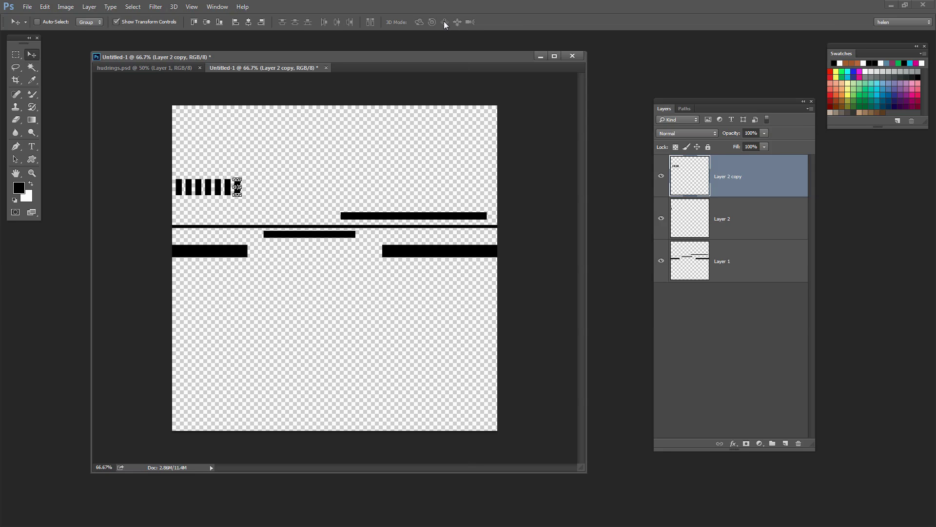
key(ctrl+alt+shift+t)
key(ctrl+alt+shift+t)
key(ctrl+alt+shift+t)
key(ctrl+alt+shift+t)
key(ctrl+alt+shift+t)
key(ctrl+alt+shift+t)
key(ctrl+alt+shift+t)
key(ctrl+alt+shift+t)
key(ctrl+alt+shift+t)
key(ctrl+alt+shift+t)
key(ctrl+alt+shift+t)
key(ctrl+alt+shift+t)
key(ctrl+alt+shift+t)
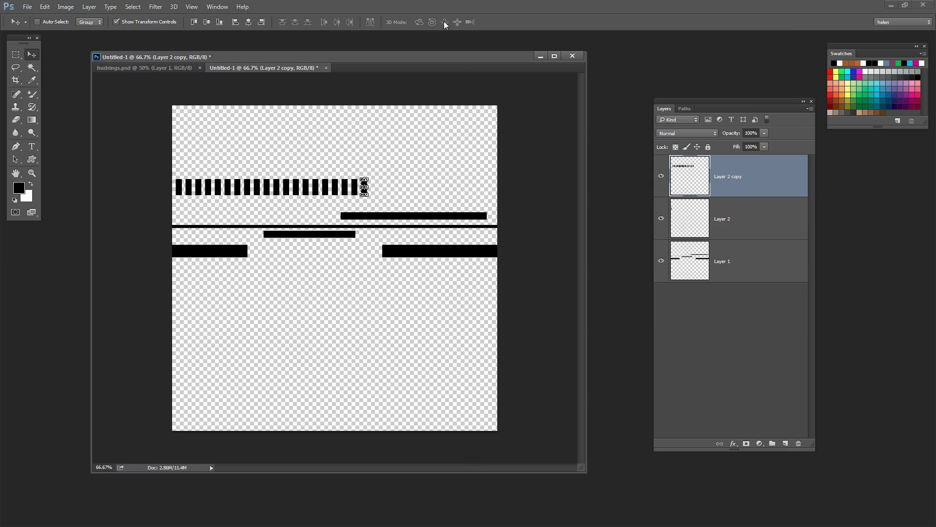
key(ctrl+alt+shift+t)
key(ctrl+alt+shift+t)
key(ctrl+alt+shift+t)
key(ctrl+alt+shift+t)
key(ctrl+alt+shift+t)
key(ctrl+alt+shift+t)
key(ctrl+alt+shift+t)
key(ctrl+alt+shift+t)
key(ctrl+alt+shift+t)
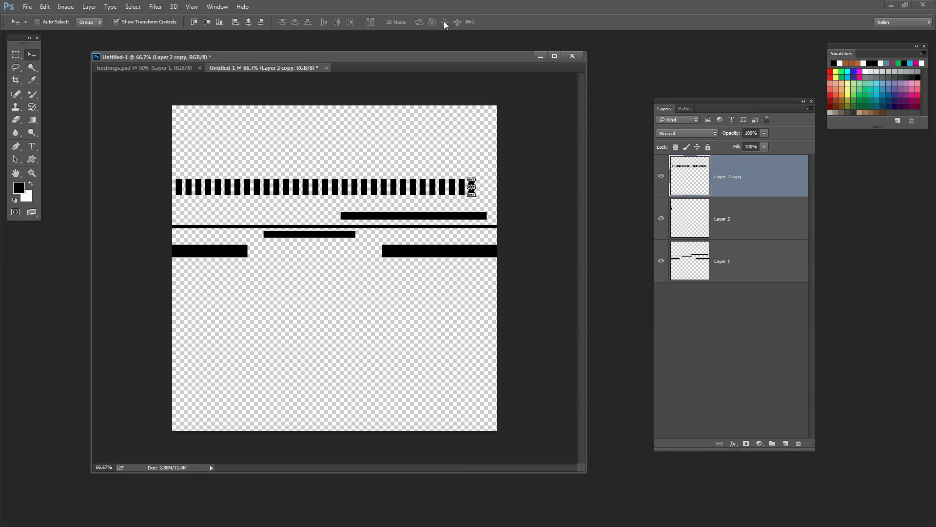
key(ctrl+alt+shift+t)
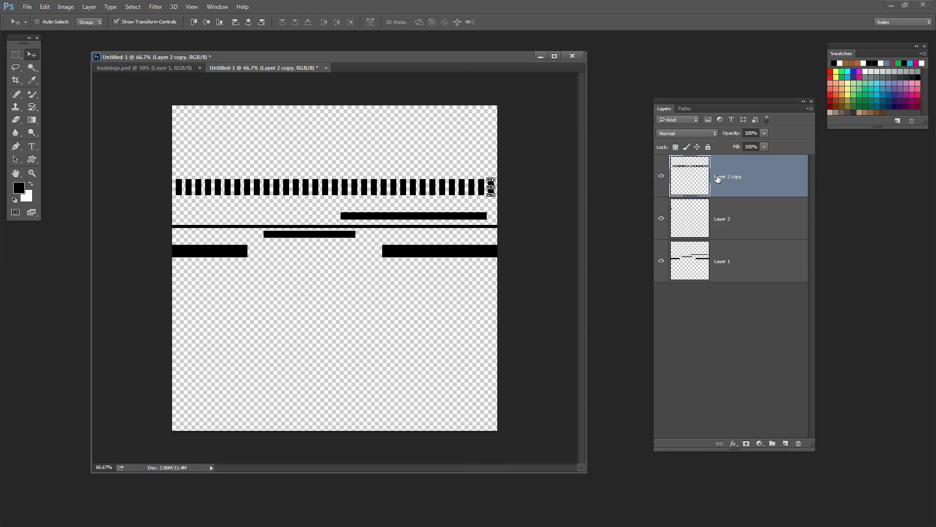
key(ctrl+e)
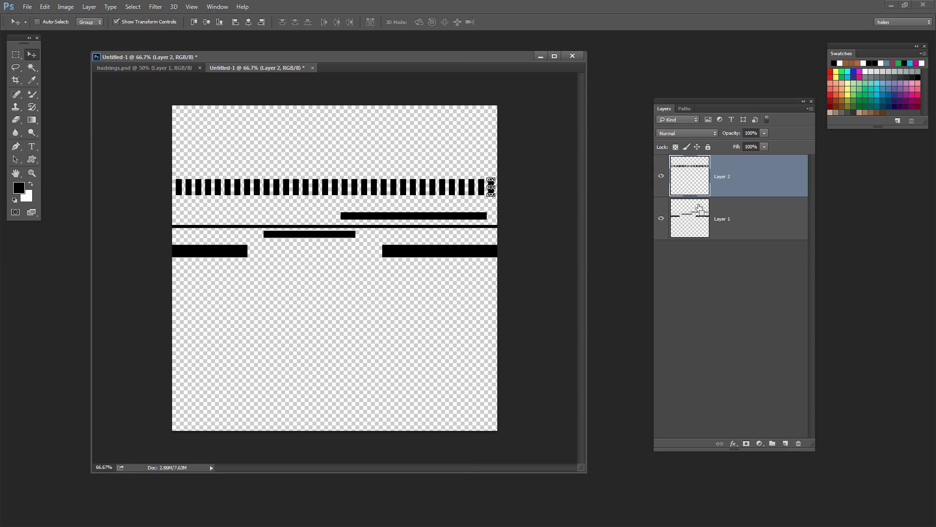
Step: Copy the bar row below, scale it to about 58% width and 26% height, and duplicate it rightward
drag(276, 191, 271, 280)
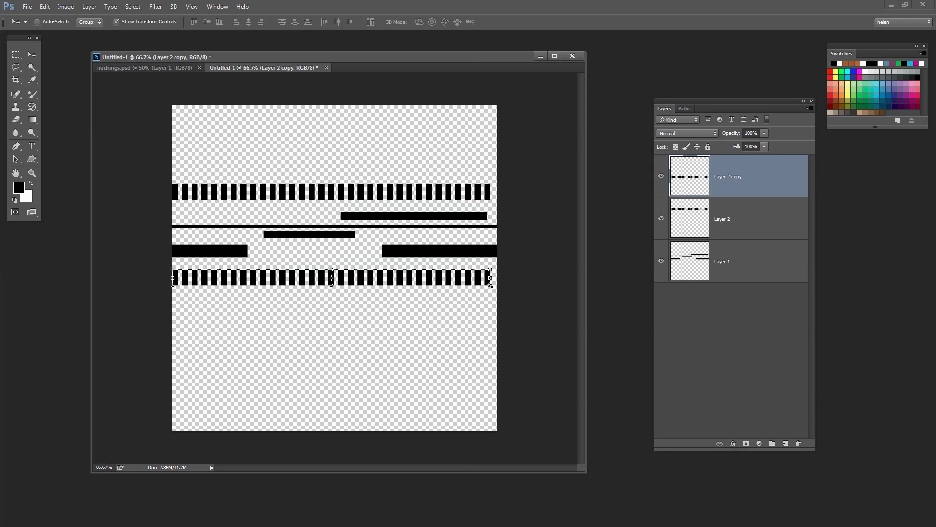
drag(490, 286, 358, 274)
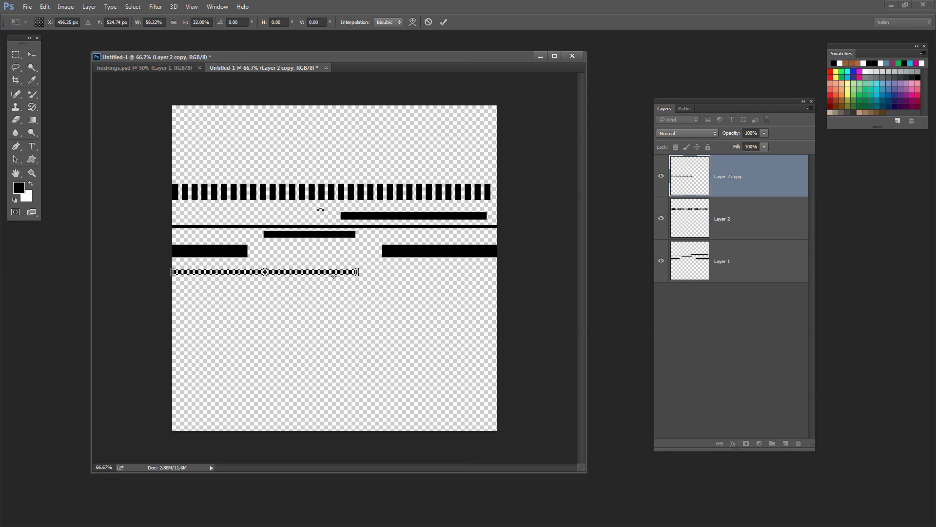
key(Return)
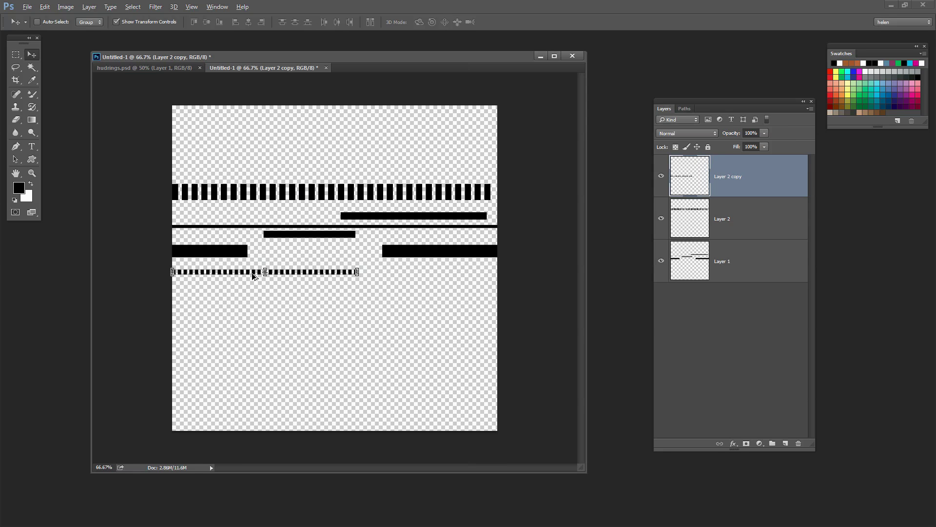
drag(248, 275, 468, 276)
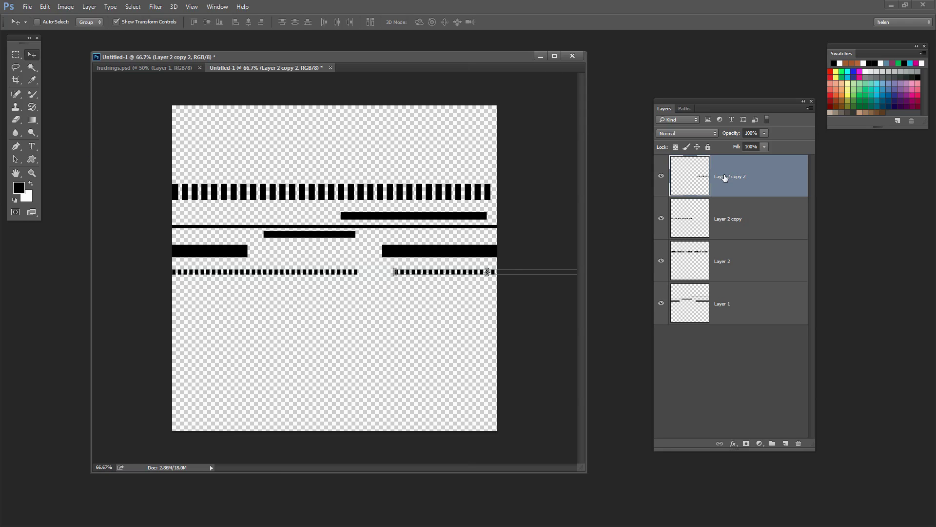
Step: Merge the thin strips and Layer 2 down into Layer 1
key(ctrl+e)
key(ctrl+e)
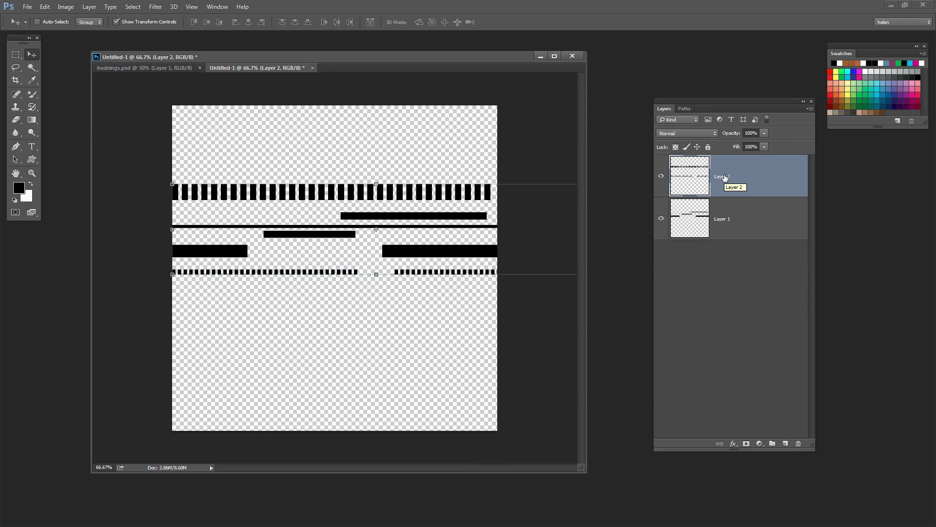
key(ctrl+e)
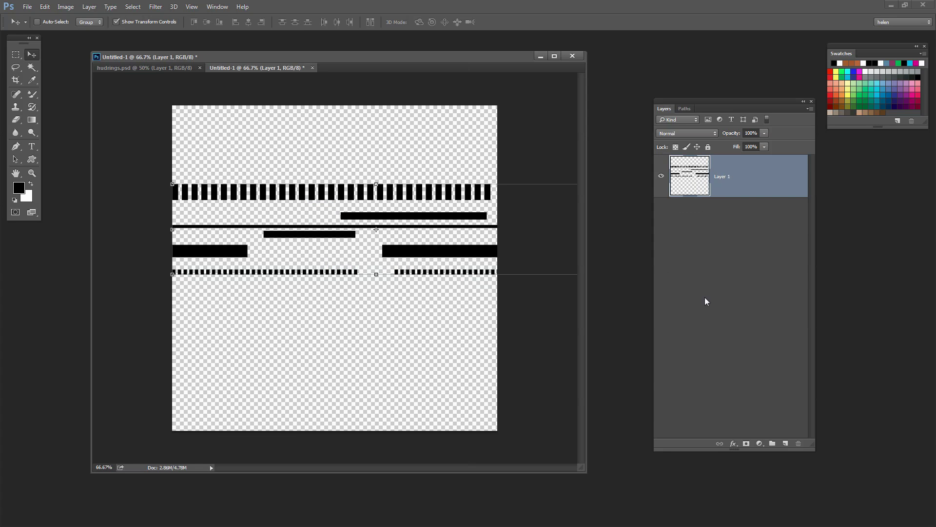
key(m)
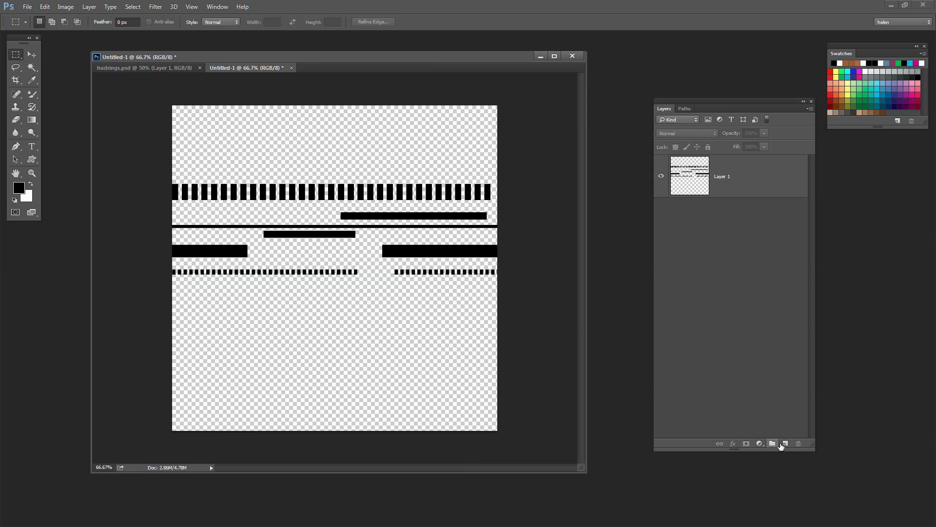
Step: On a new layer, fill a small tall black ellipse near the left below the bars
click(786, 443)
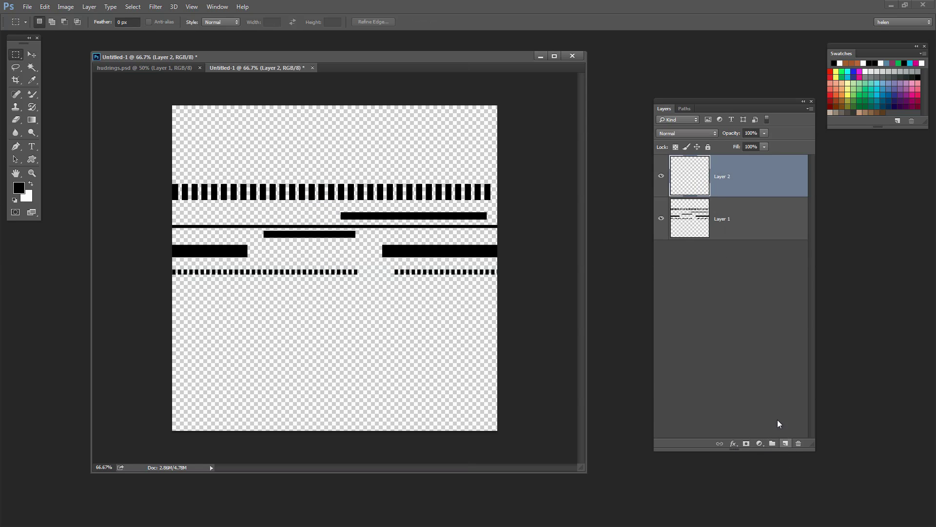
click(15, 56)
click(46, 63)
mouse_move(188, 290)
mouse_down()
mouse_move(196, 327)
mouse_move(199, 301)
mouse_up()
key(alt+BackSpace)
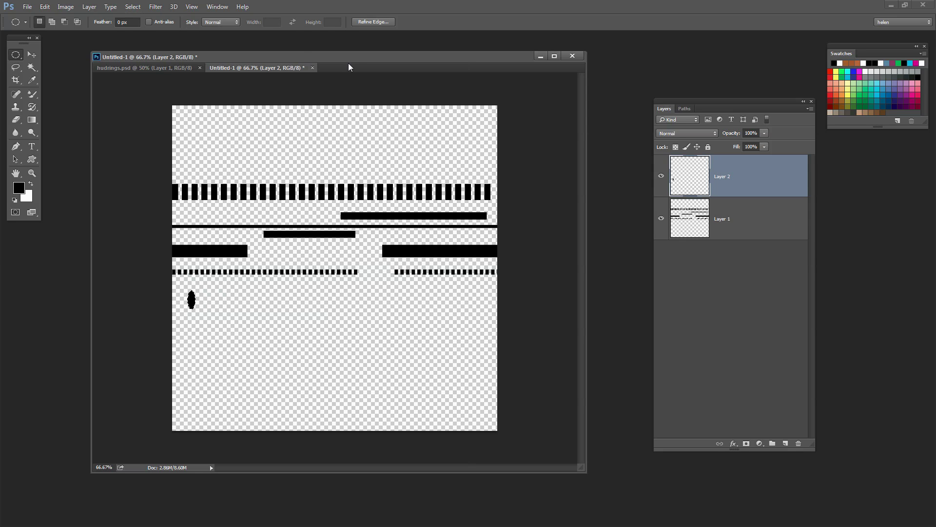
Step: Free Transform the ellipse to X 25 px at the canvas's left edge
click(39, 7)
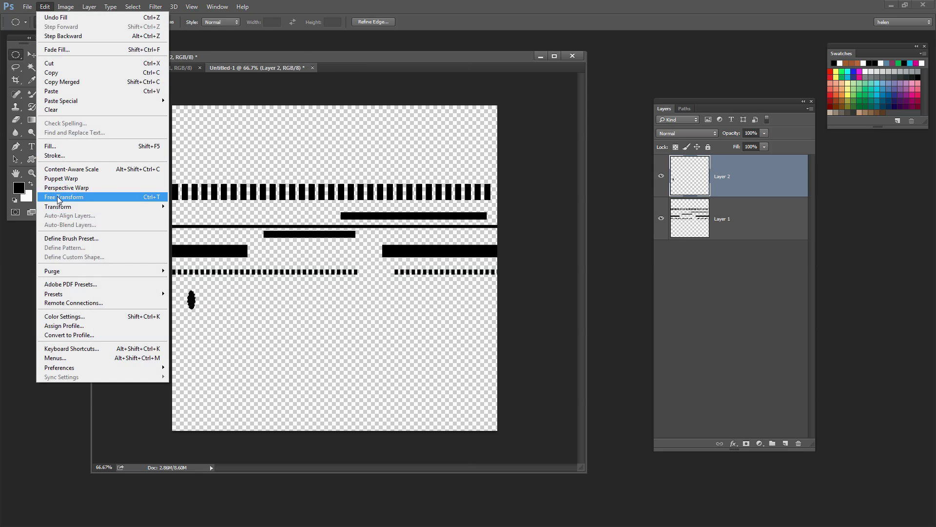
click(156, 199)
click(57, 22)
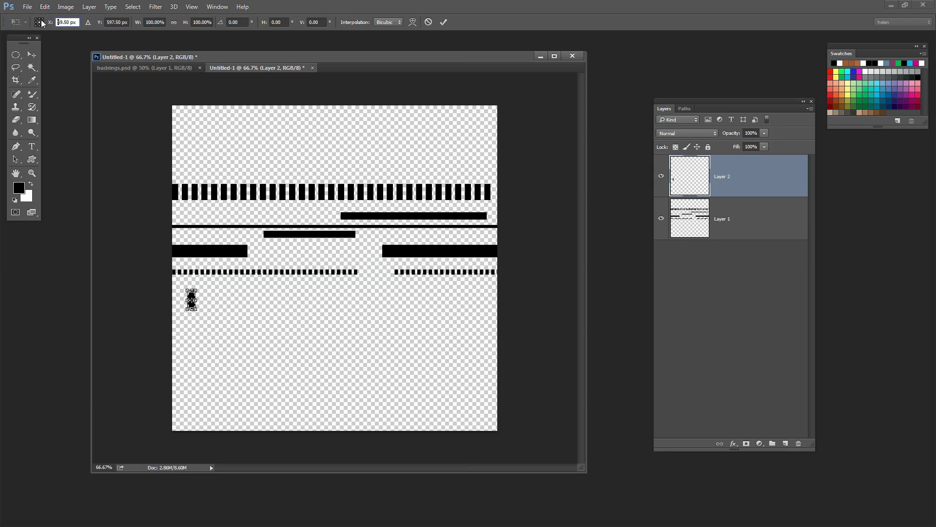
text(255)
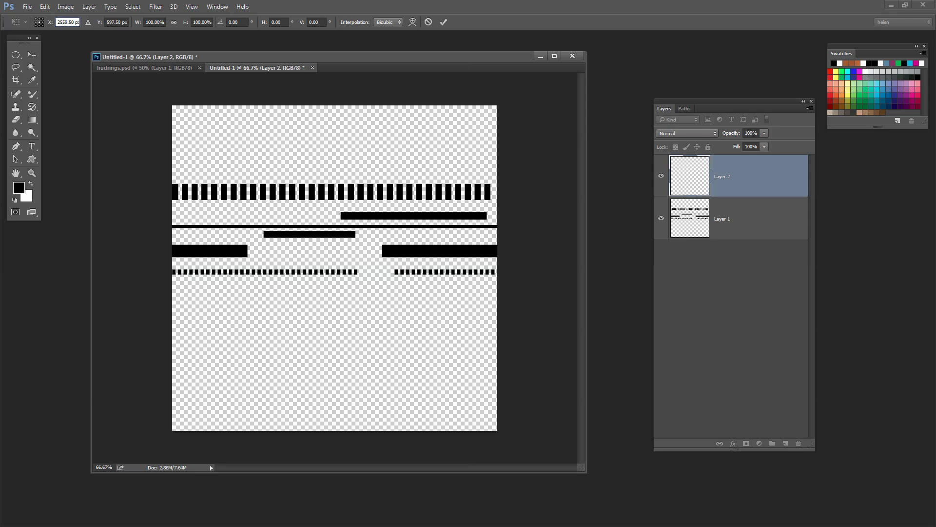
key(Delete)
key(Delete)
key(Delete)
key(Delete)
key(Delete)
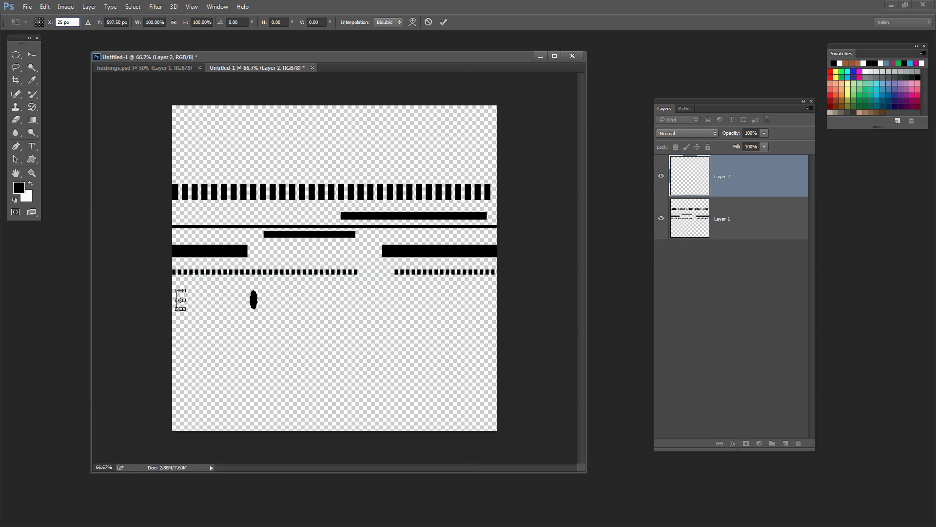
click(443, 23)
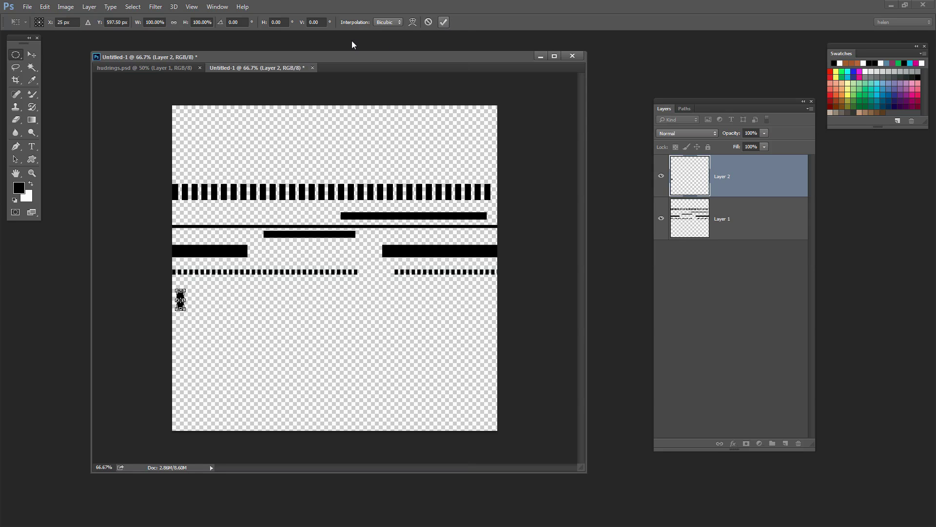
Step: Duplicate the ellipse layer and move the copy to X 75 px
drag(745, 185, 786, 442)
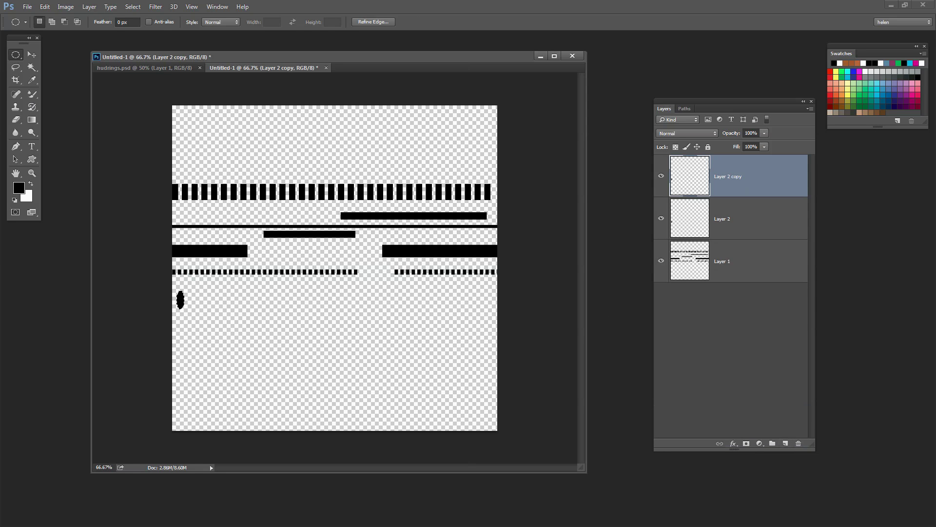
click(44, 8)
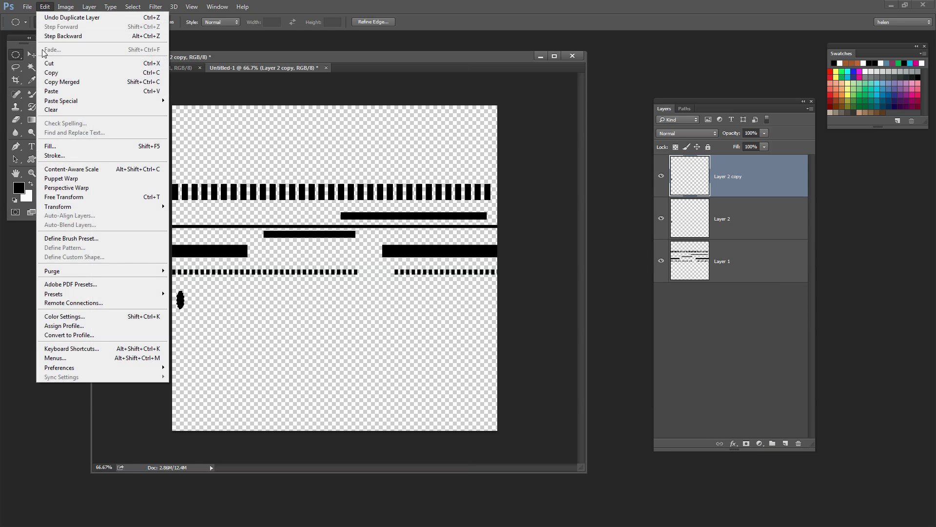
click(58, 197)
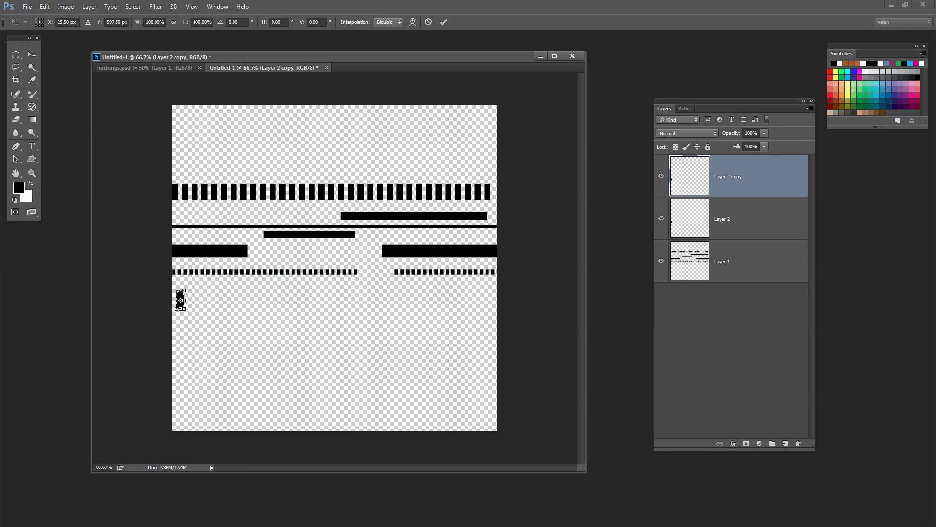
click(73, 21)
text(50)
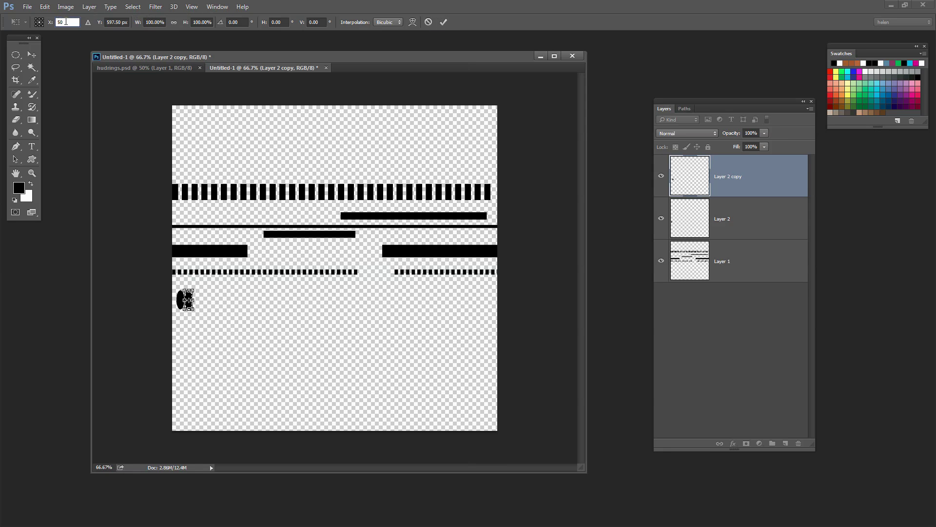
text(75)
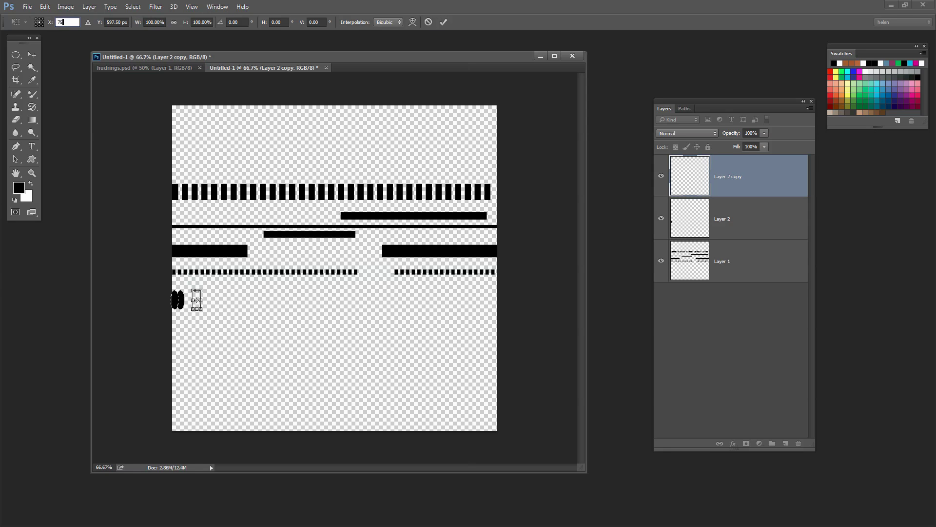
click(445, 23)
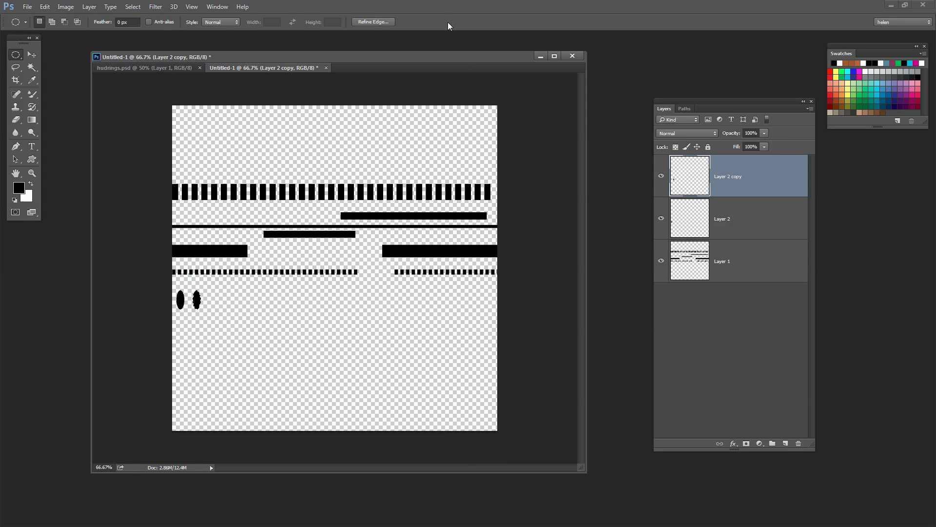
Step: Repeat the shifted duplicate three times, deselect, and merge the ellipses into Layer 2
key(ctrl+alt+shift+t)
key(ctrl+alt+shift+t)
key(ctrl+alt+shift+t)
key(ctrl+alt+shift+t)
key(ctrl+alt+shift+t)
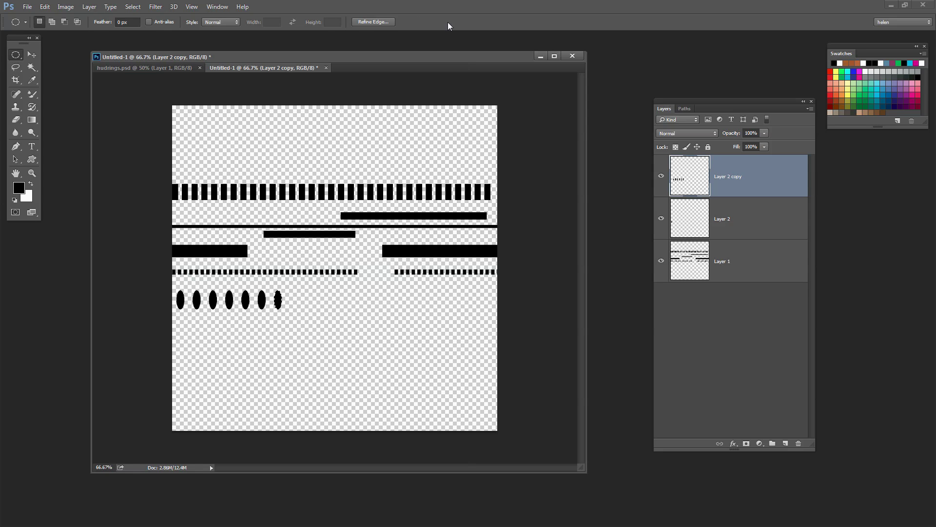
key(ctrl+alt+shift+t)
key(ctrl+alt+shift+t)
key(ctrl+alt+shift+t)
key(ctrl+alt+shift+t)
key(ctrl+alt+shift+t)
key(ctrl+alt+shift+t)
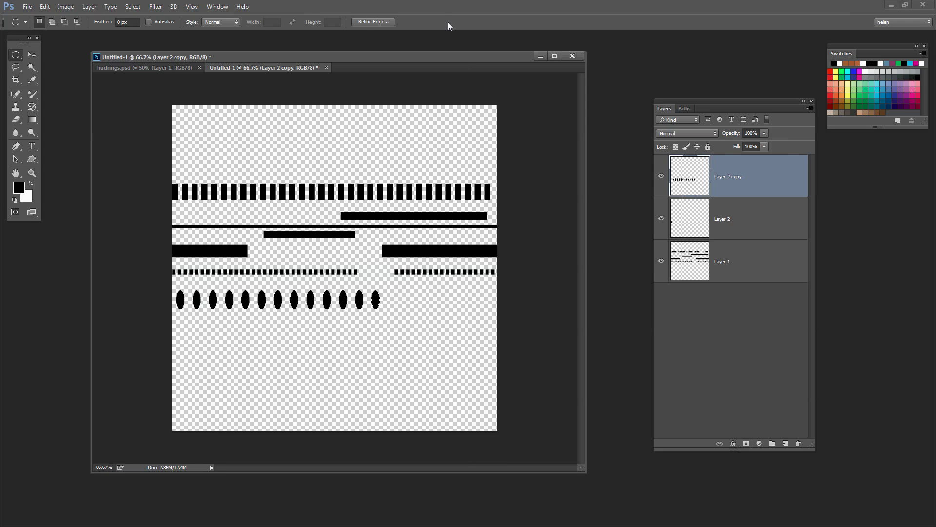
key(ctrl+alt+shift+t)
key(ctrl+alt+shift+t)
key(ctrl+alt+shift+t)
key(ctrl+alt+shift+t)
key(ctrl+alt+shift+t)
key(ctrl+alt+shift+t)
key(ctrl+alt+shift+t)
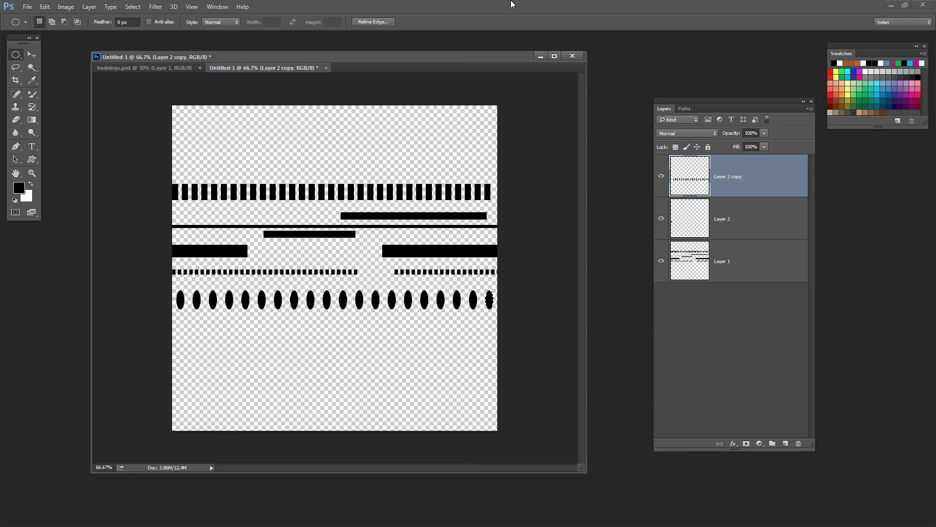
key(ctrl+d)
key(ctrl+e)
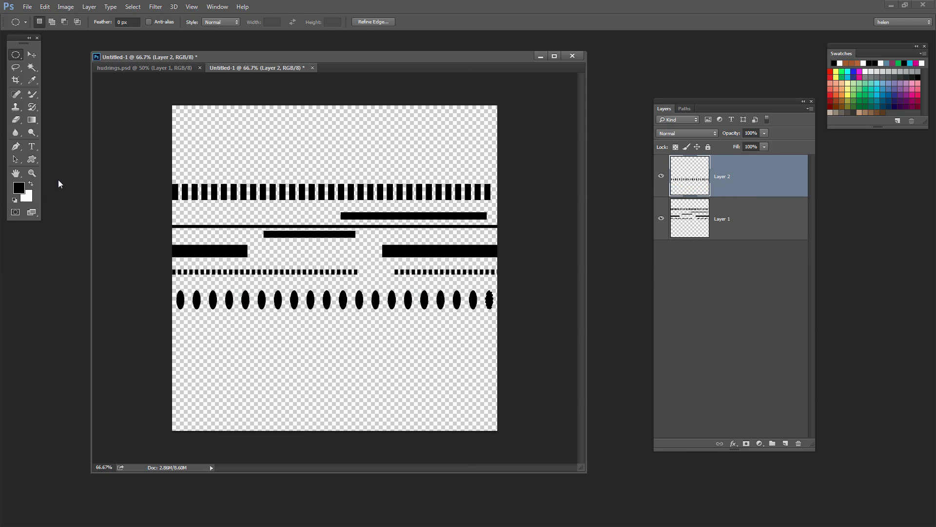
click(30, 55)
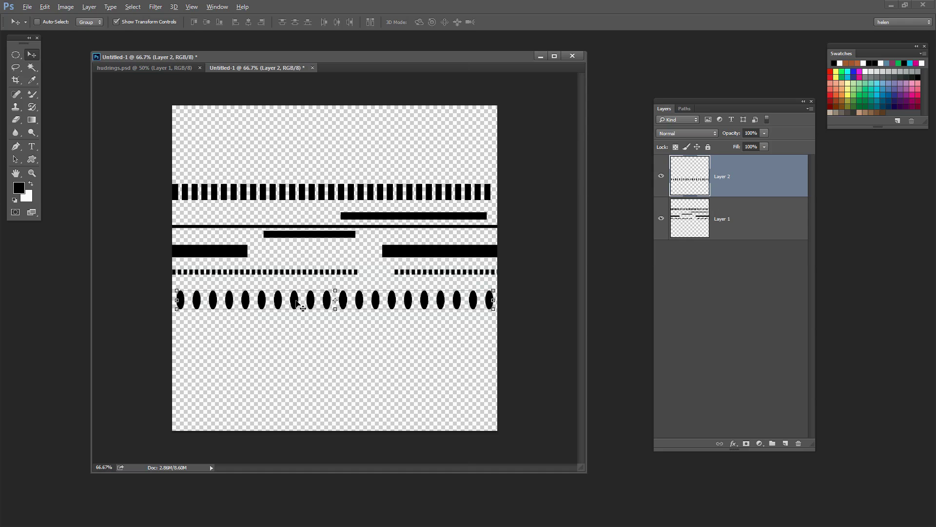
Step: Copy the ellipse row to the canvas top, squeeze it to about 37% width, and repeat copies rightward
drag(296, 301, 326, 172)
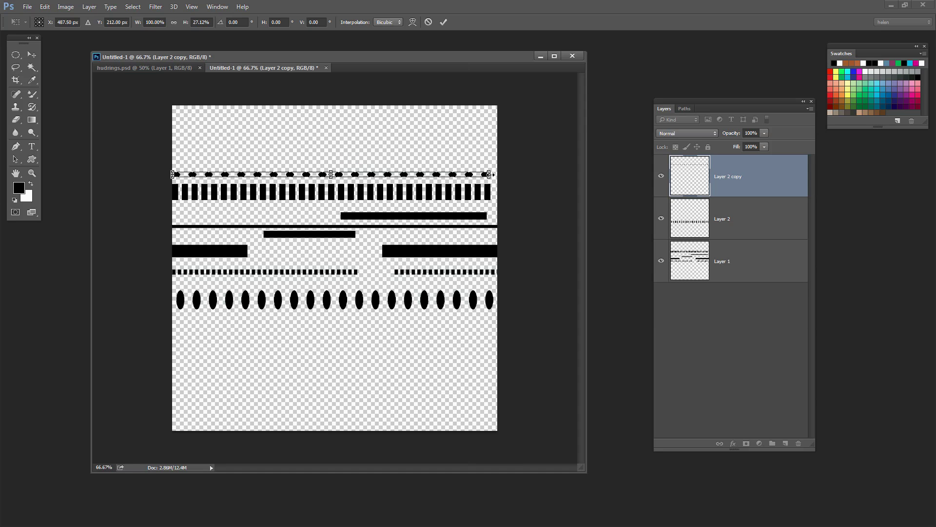
drag(483, 174, 275, 171)
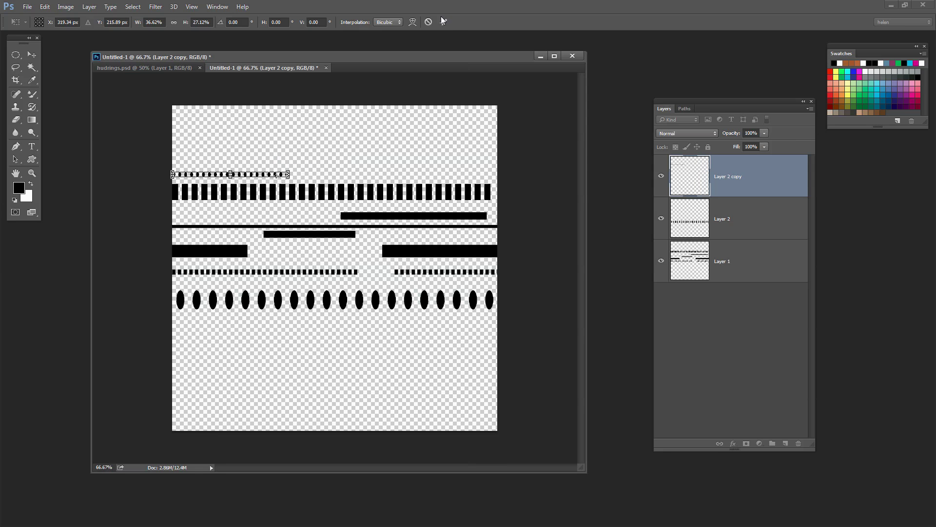
key(Return)
drag(248, 176, 457, 180)
key(ctrl+j)
key(ctrl+j)
key(ctrl+t)
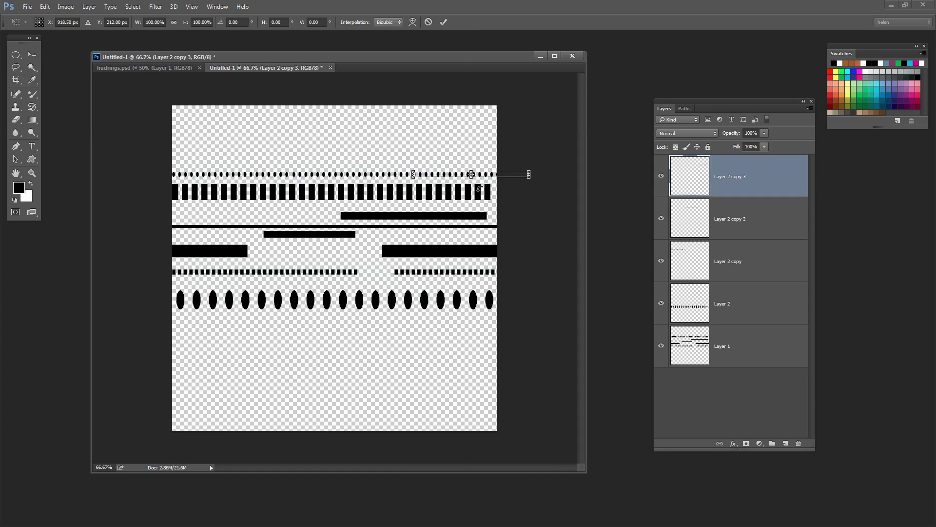
click(443, 22)
Step: Merge the Layer 2 copies into Layer 2, then Layer 2 into Layer 1
click(766, 232)
key(m)
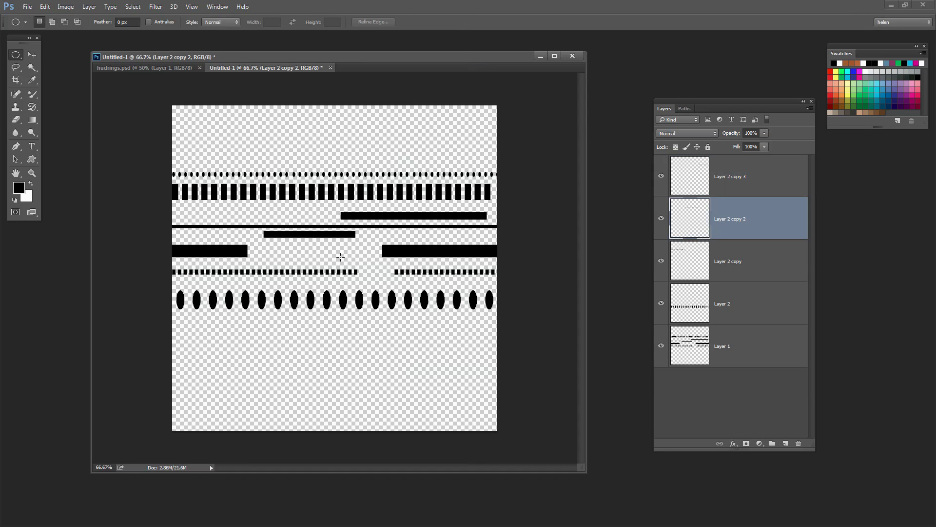
click(764, 177)
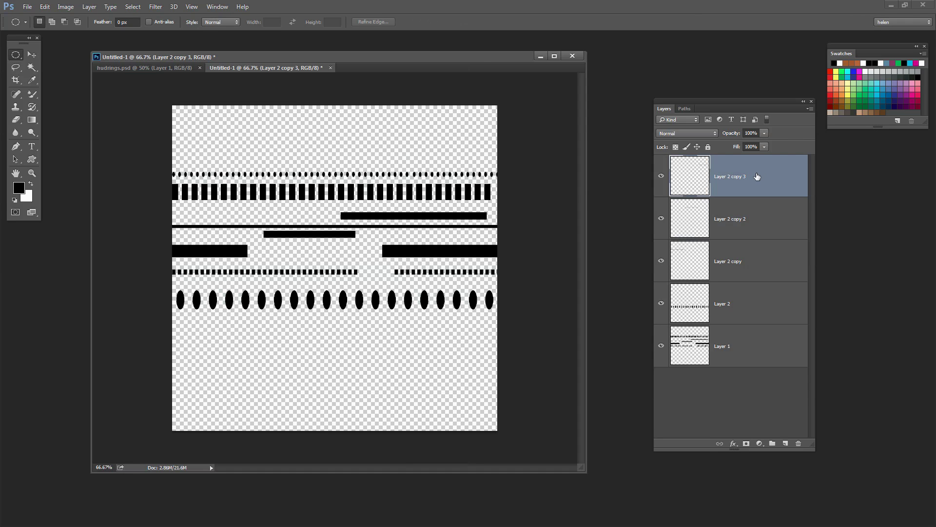
key(ctrl+e)
key(ctrl+e)
key(ctrl+e)
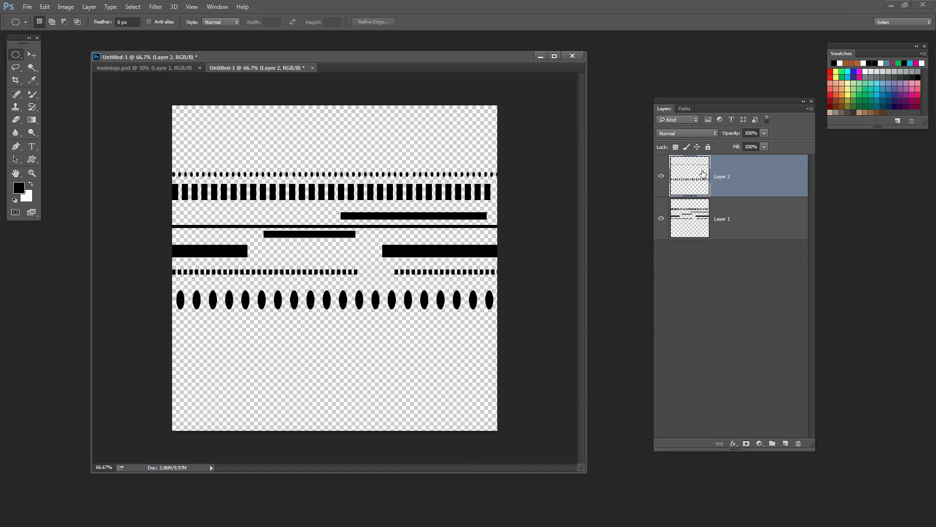
key(ctrl+e)
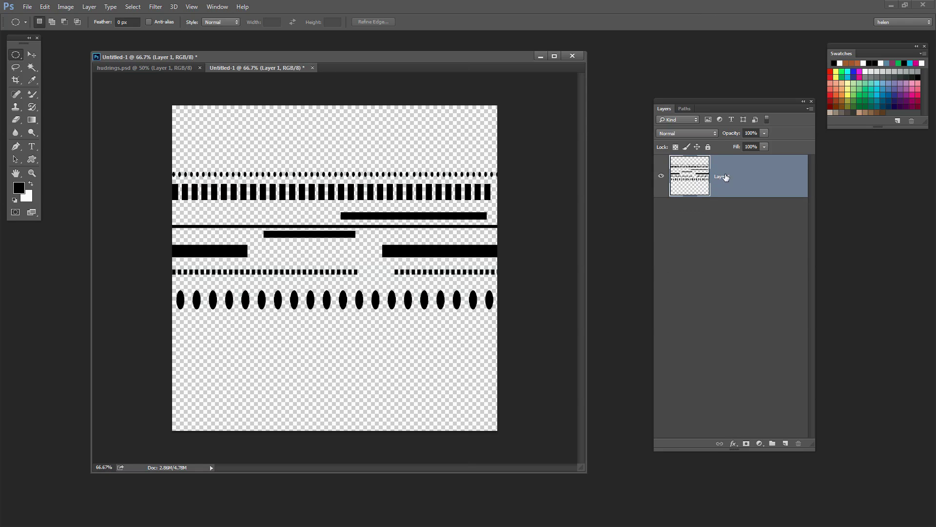
Step: With the Rectangular Marquee, select a thin strip across the canvas top above the dot row
click(18, 56)
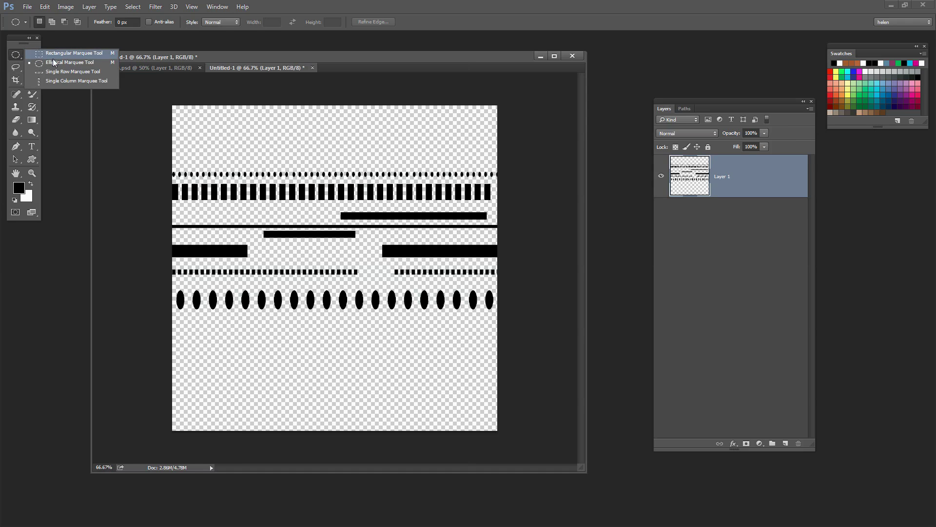
click(56, 53)
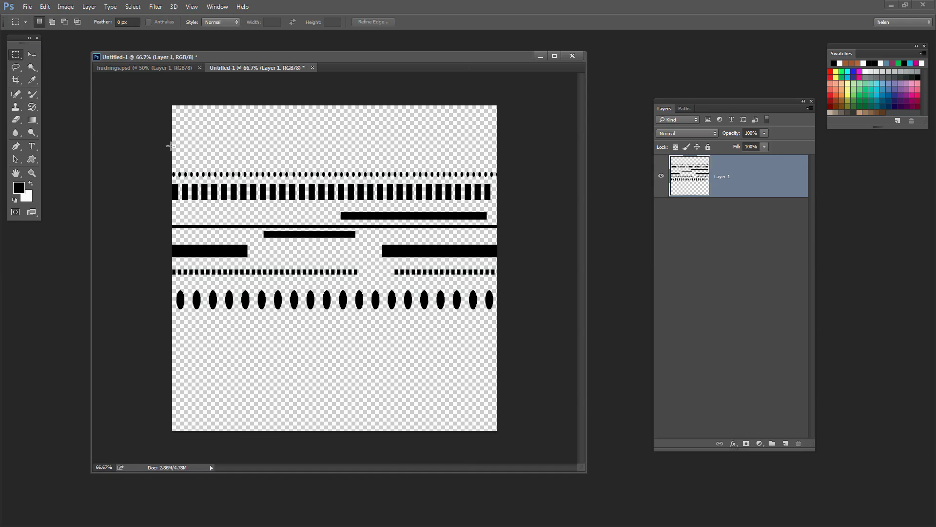
drag(171, 145, 482, 146)
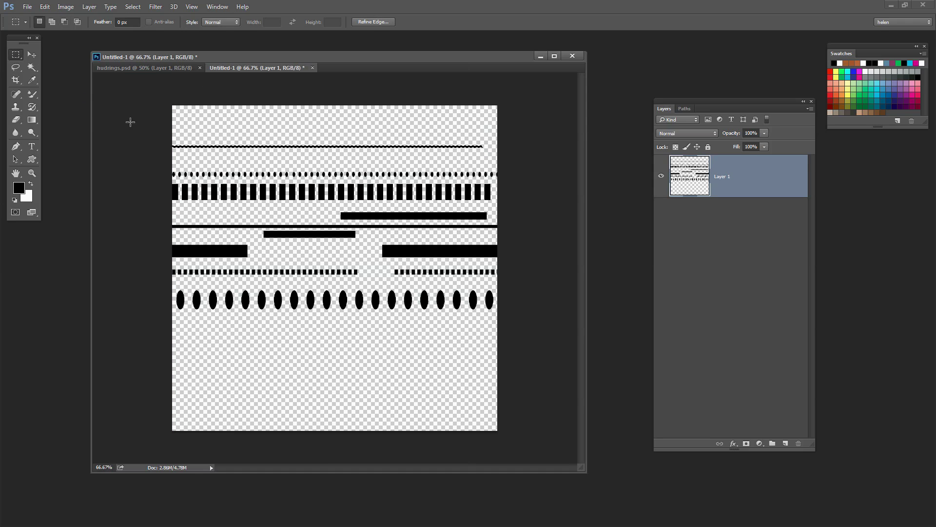
Step: Alt-drag a copy of the thin strip just below the original, shift it right, and begin Free Transform
click(29, 54)
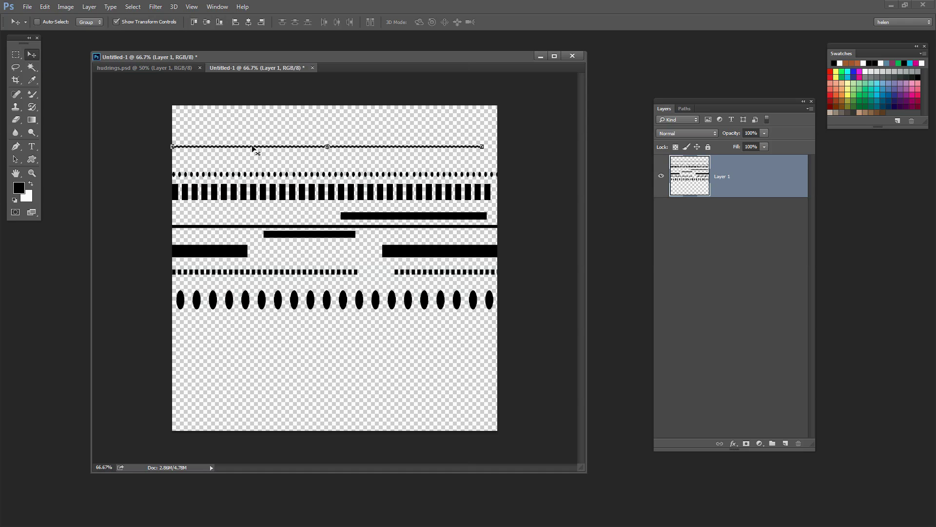
key(alt)
mouse_move(253, 145)
mouse_down()
mouse_move(251, 155)
mouse_move(214, 155)
mouse_move(359, 156)
mouse_move(211, 159)
mouse_up()
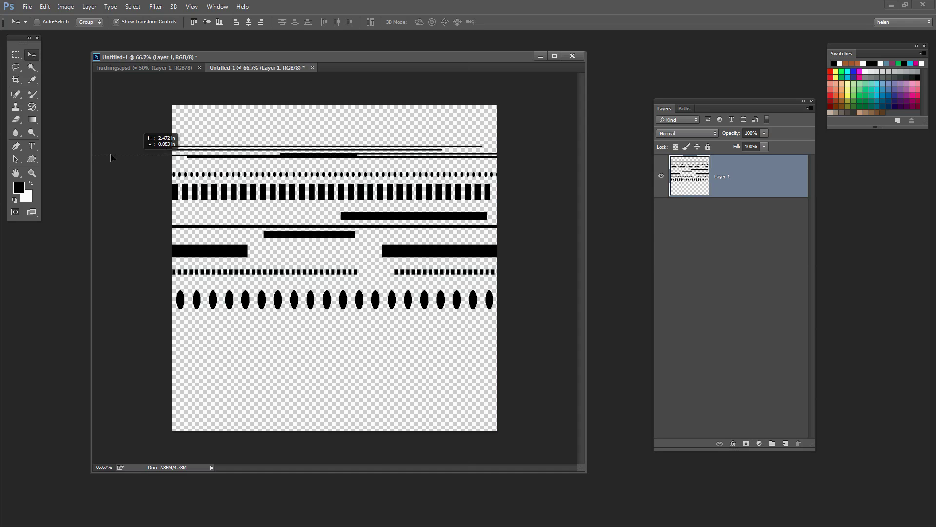
drag(111, 157, 133, 158)
key(ctrl+t)
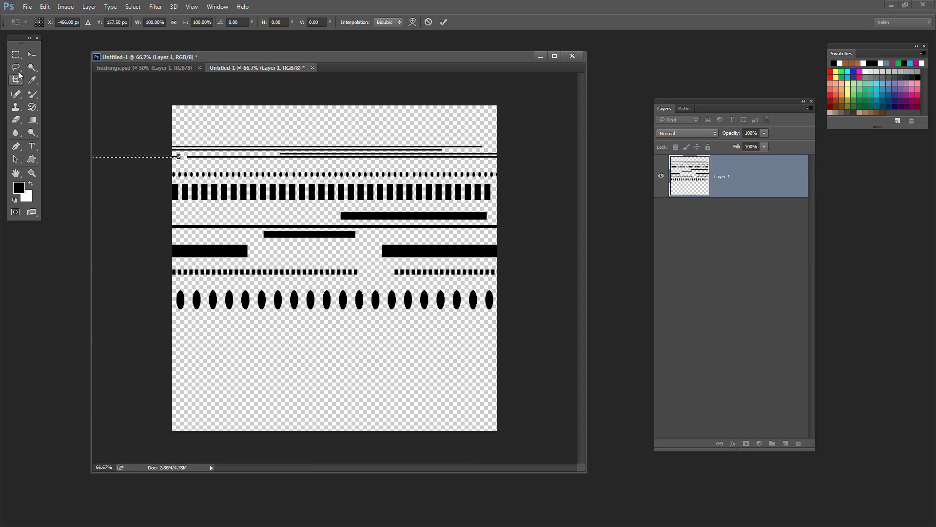
Step: Apply the pending transform on the stacked lines and zoom in on the dotted and dashed rows
click(39, 171)
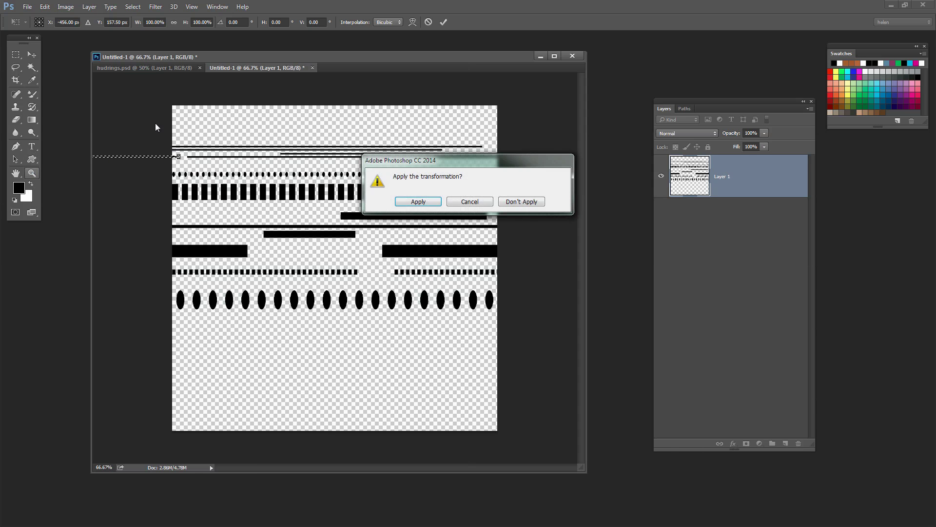
click(418, 202)
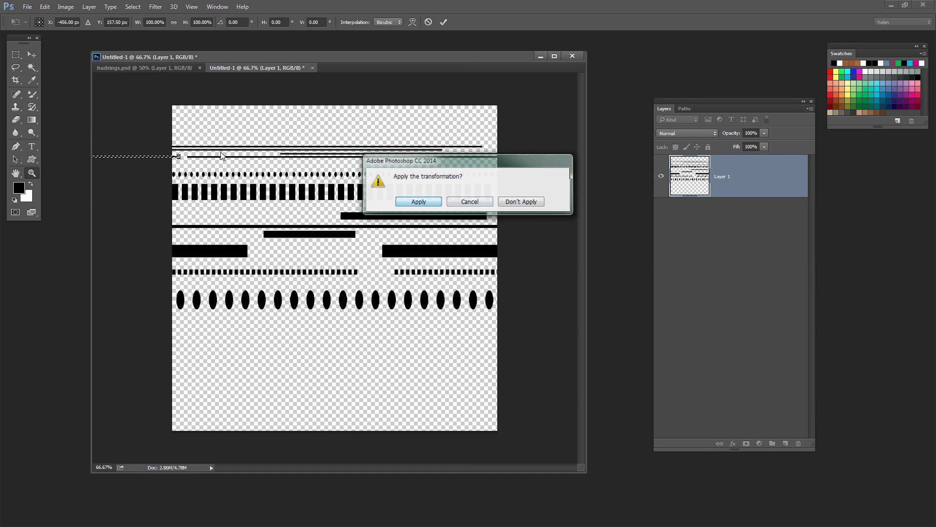
alt+click(139, 128)
drag(105, 116, 205, 175)
drag(342, 325, 476, 394)
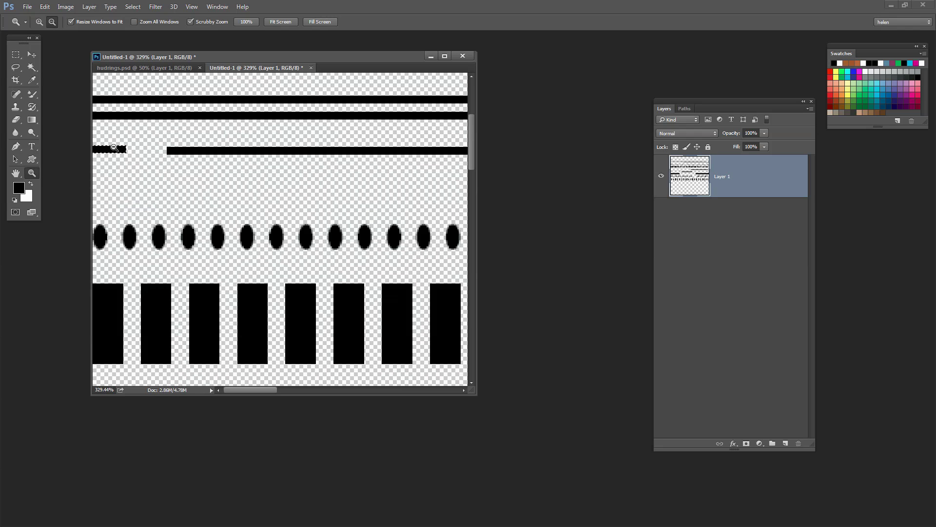
Step: Try sliding the short bar fragment right to close the gap, then undo the move
click(32, 54)
drag(111, 152, 162, 154)
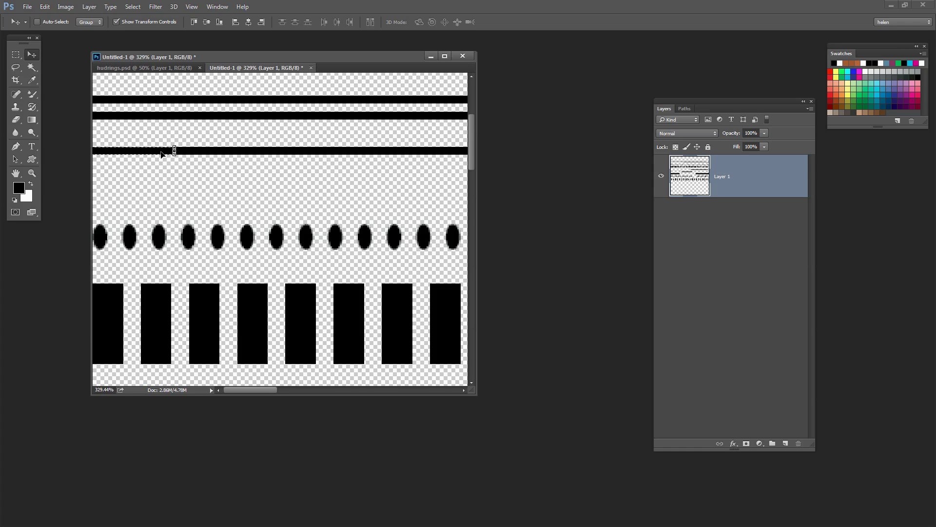
key(ctrl+z)
Step: Zoom out to 66.7% and shift a thin line just above the ovals to the right
click(32, 172)
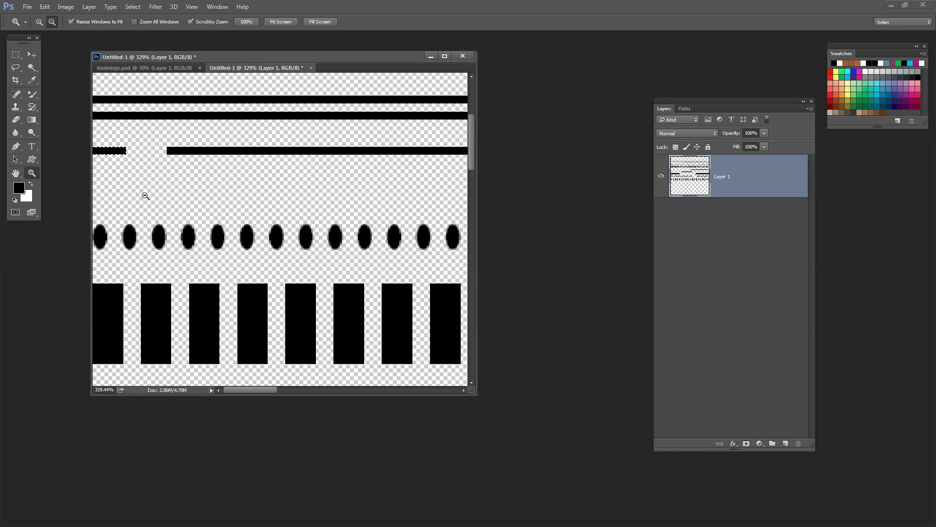
alt+click(204, 203)
alt+click(204, 203)
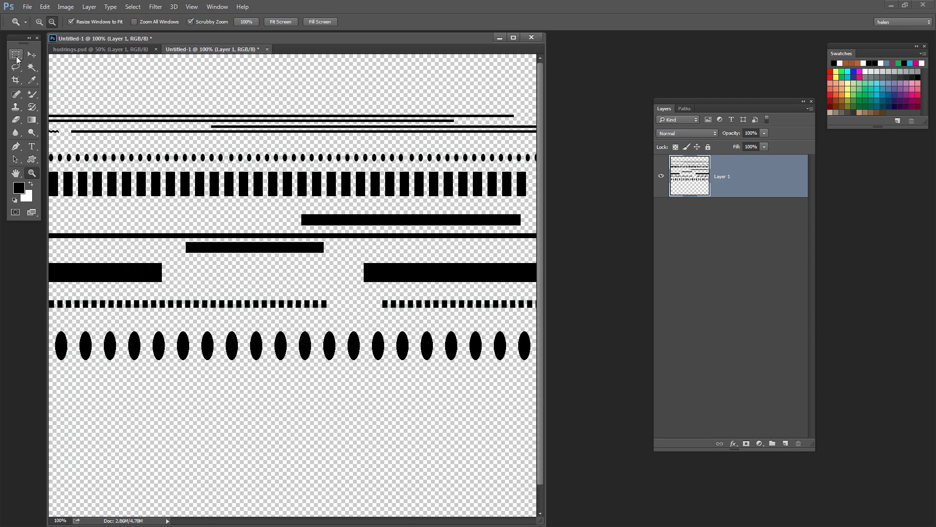
alt+click(336, 365)
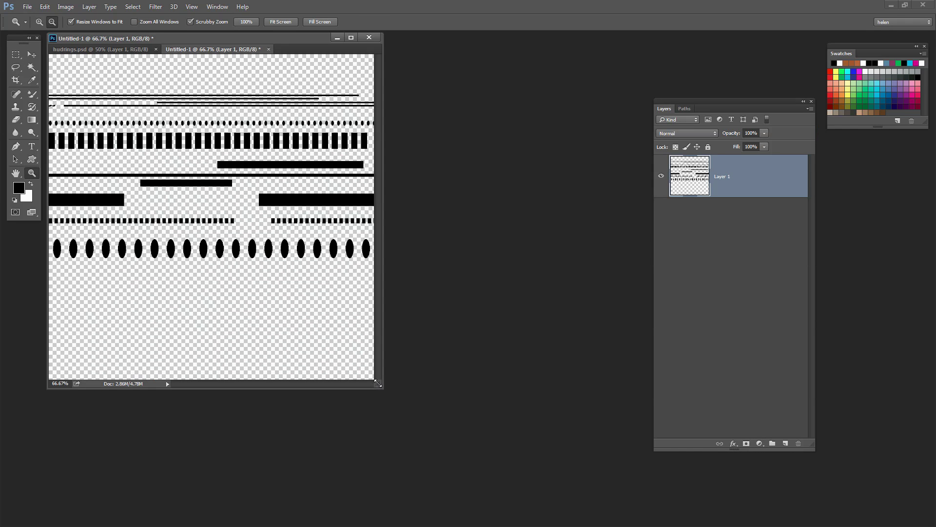
drag(378, 383, 431, 401)
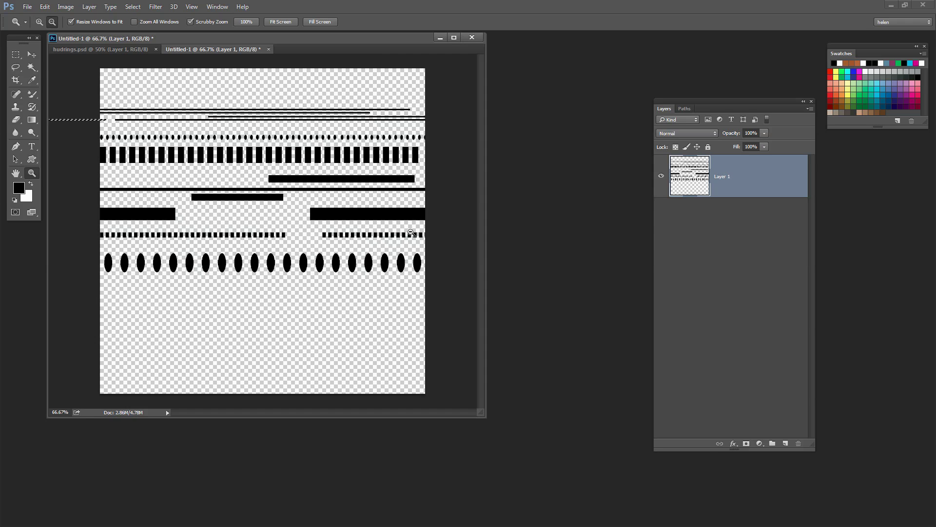
click(17, 56)
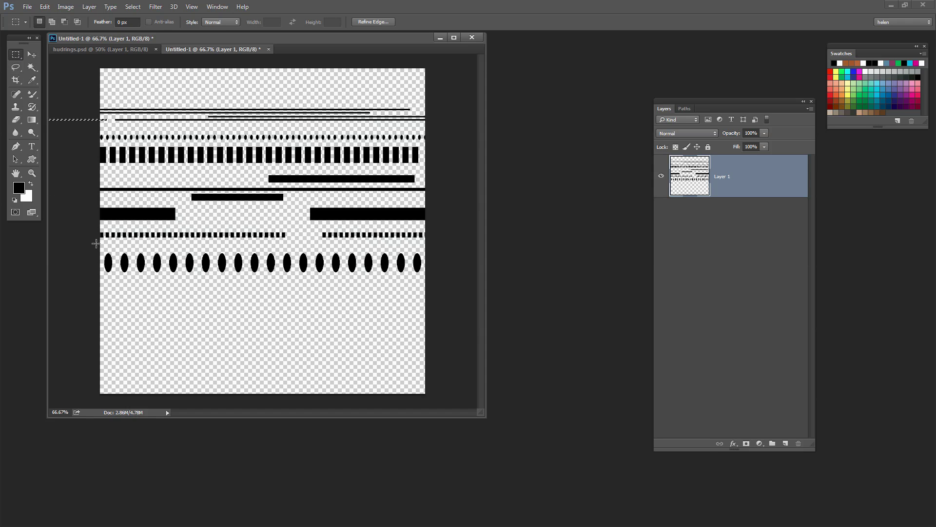
drag(96, 243, 312, 246)
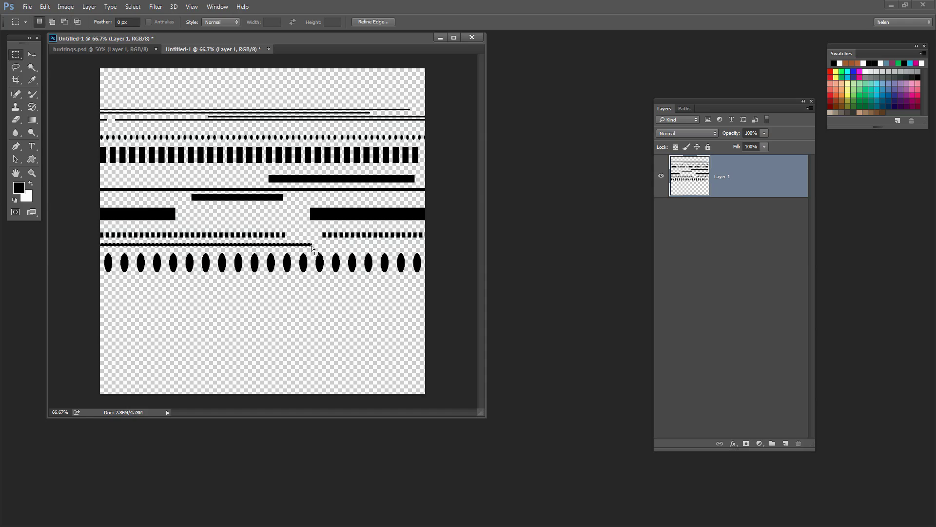
key(v)
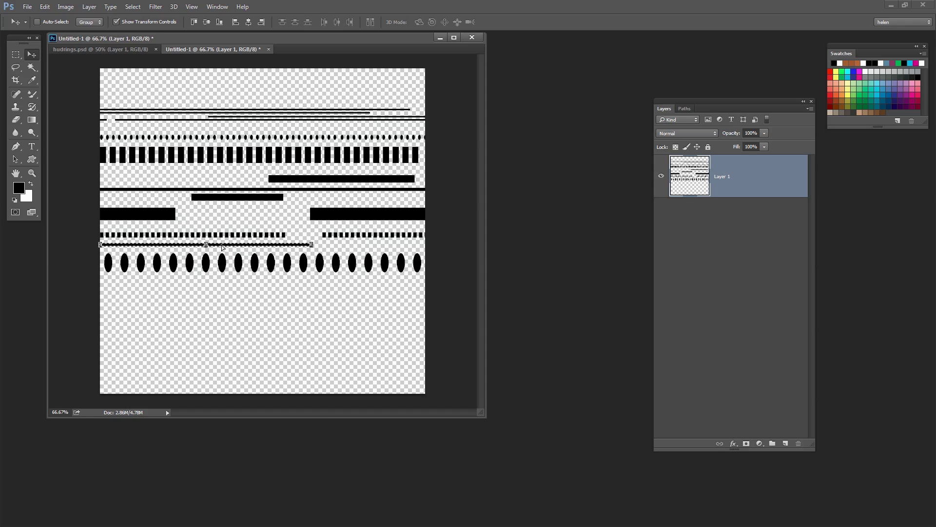
drag(222, 246, 452, 249)
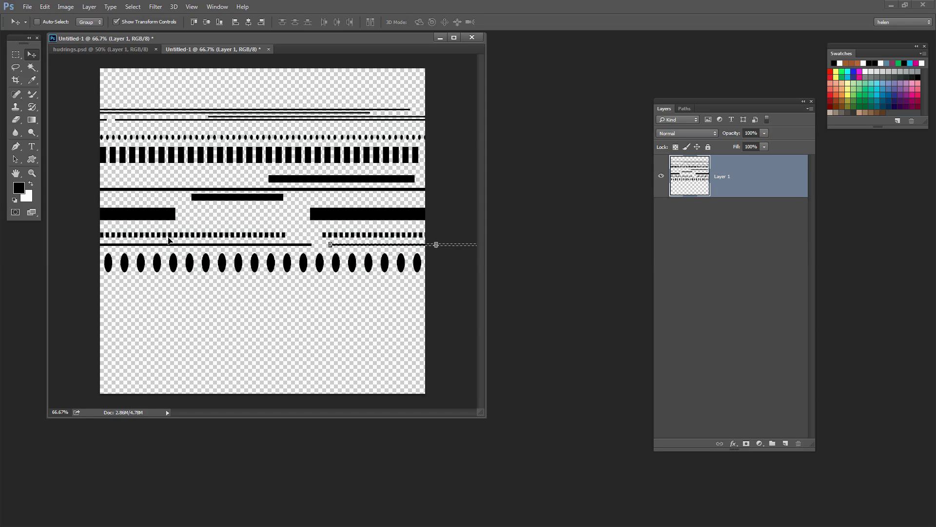
Step: Marquee a thin strip spanning the full canvas width, starting from the left edge
click(15, 54)
drag(97, 248, 184, 258)
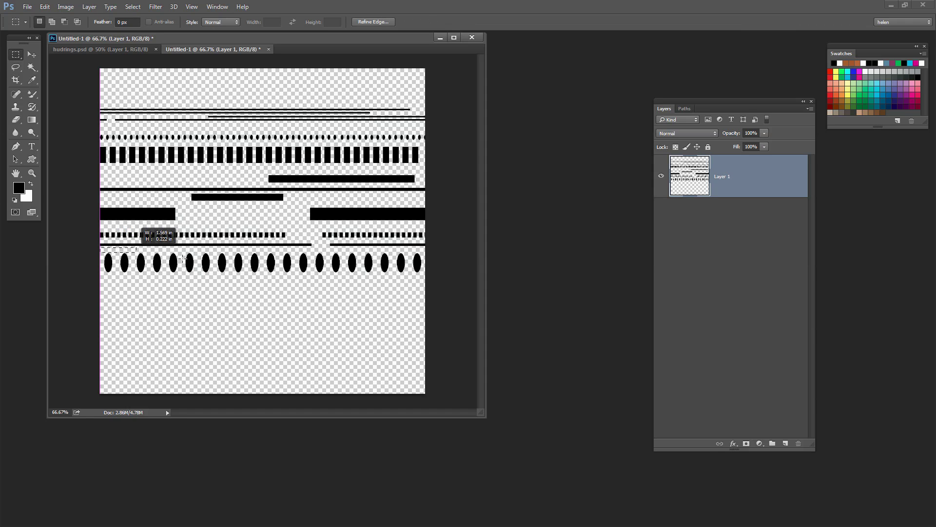
drag(381, 264, 438, 249)
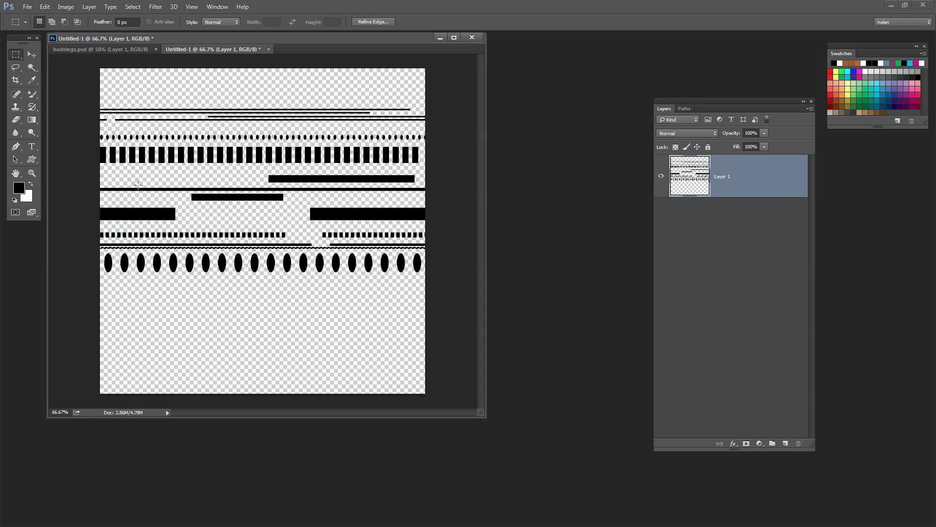
Step: Copy a small square at the left bar's end and paste it onto a new layer
drag(160, 200, 179, 224)
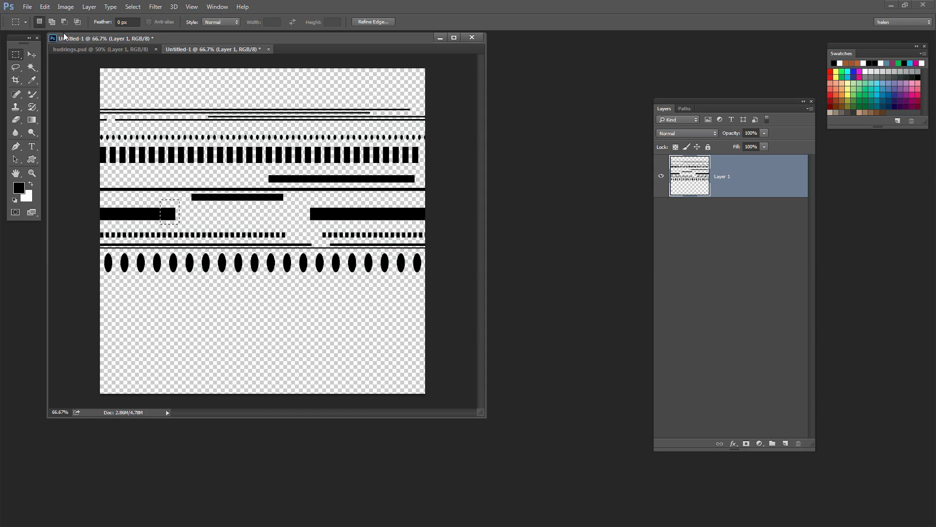
click(44, 6)
click(61, 72)
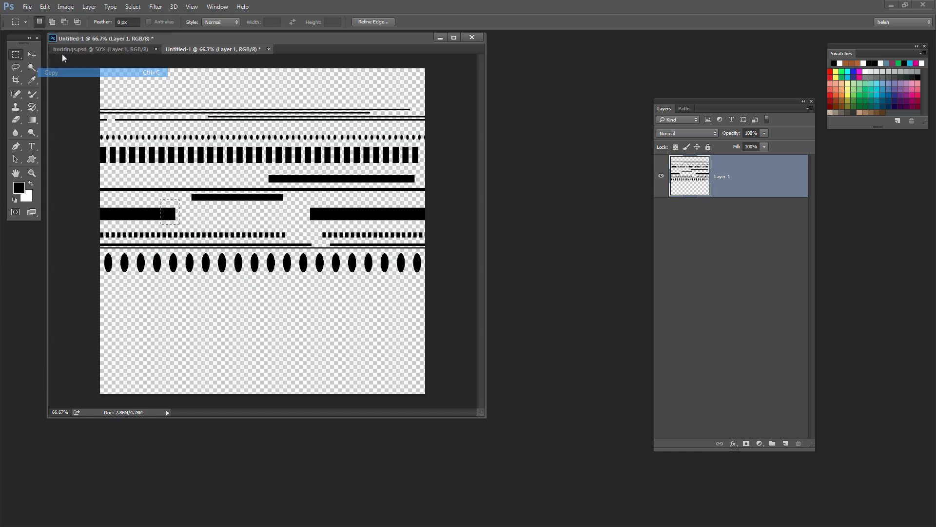
key(ctrl+v)
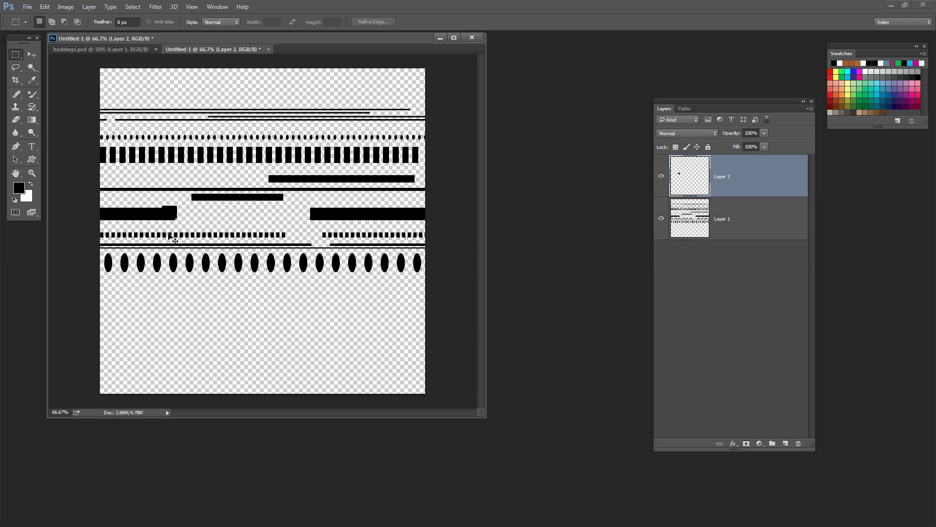
Step: Zoom in and move the pasted black square beside the left bar
click(32, 54)
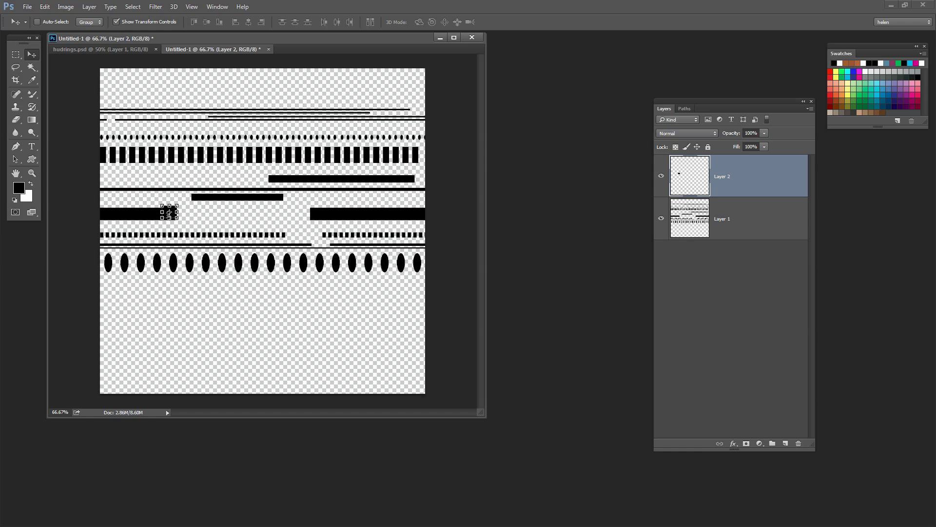
key(z)
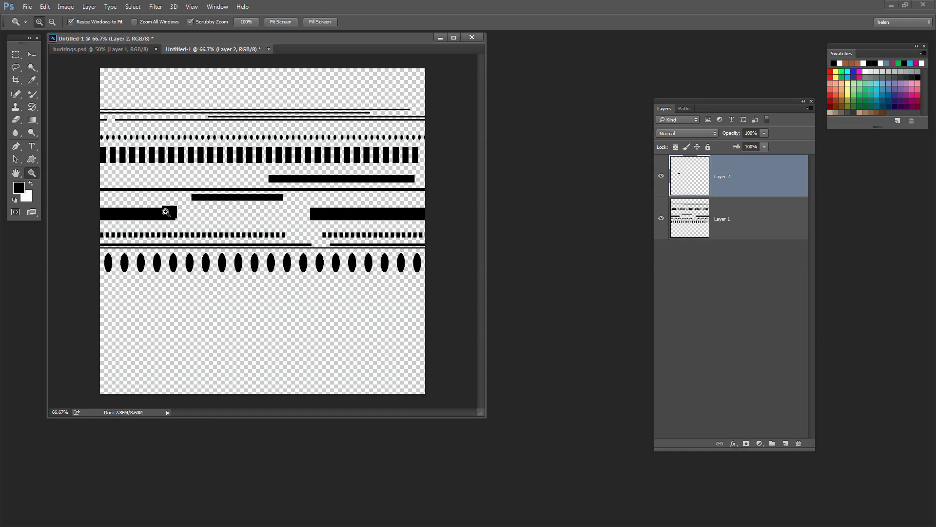
double_click(167, 209)
key(v)
drag(266, 295, 316, 301)
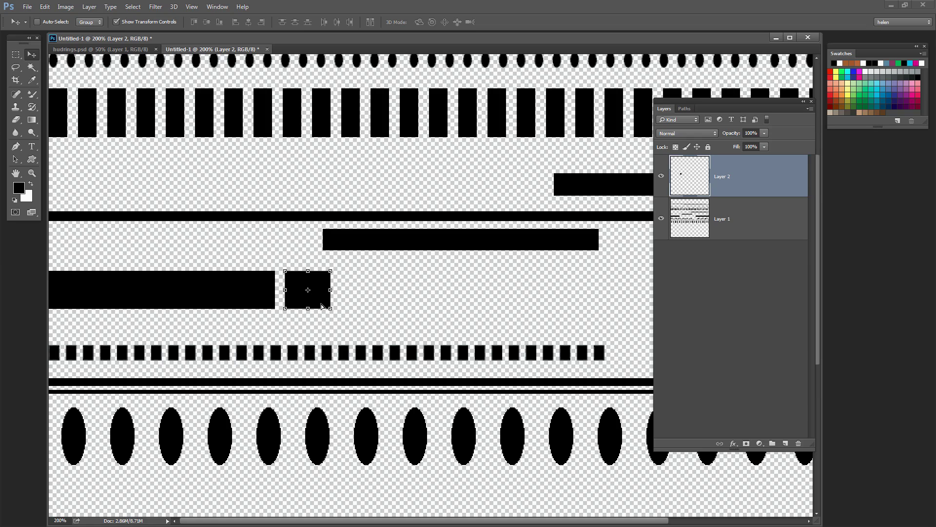
Step: Duplicate the square to its right, commit the transform, and zoom out to fit the canvas
drag(322, 306, 610, 308)
key(ctrl+t)
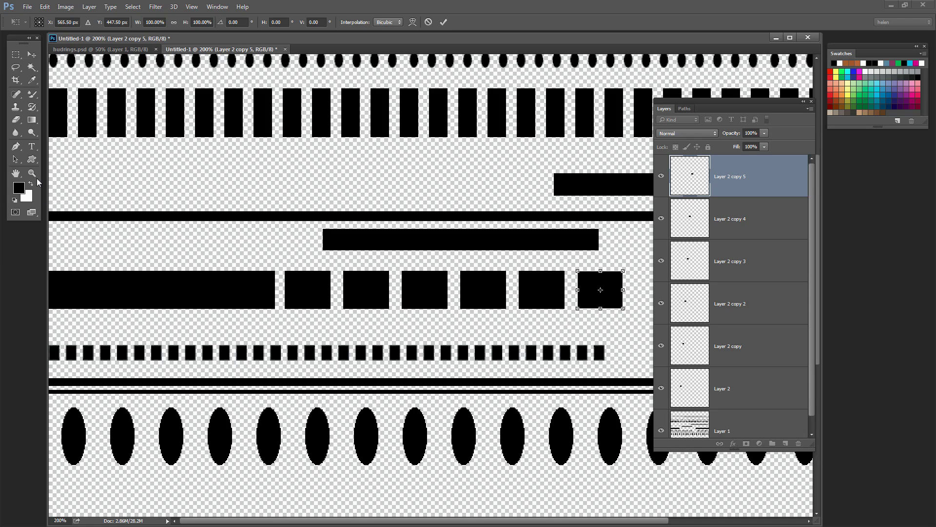
click(32, 174)
click(419, 203)
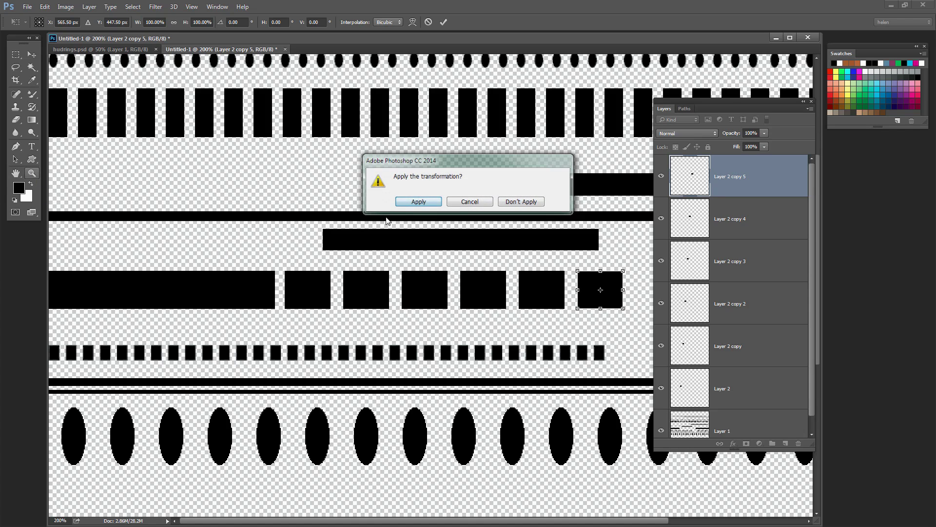
alt+click(227, 257)
alt+click(228, 256)
Step: Fill a thin strip beneath the black squares with black and copy it 336 px left
key(m)
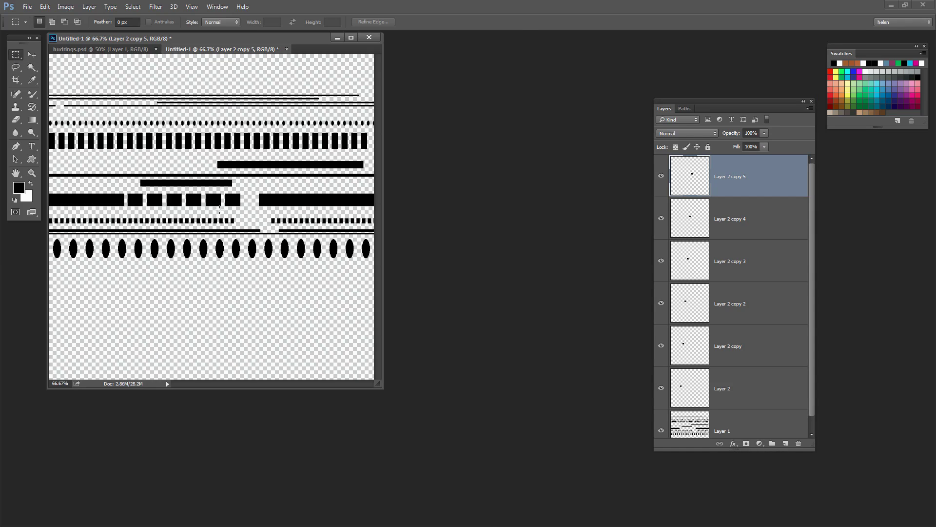
drag(220, 209, 383, 214)
key(alt+BackSpace)
key(v)
drag(248, 211, 59, 210)
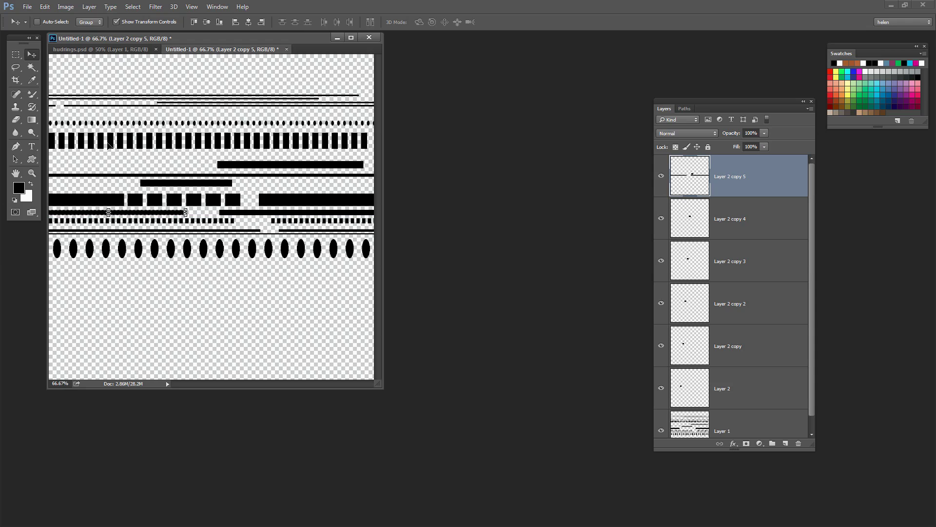
Step: Select a short strip section at the canvas's left edge and slide it to the right
click(15, 54)
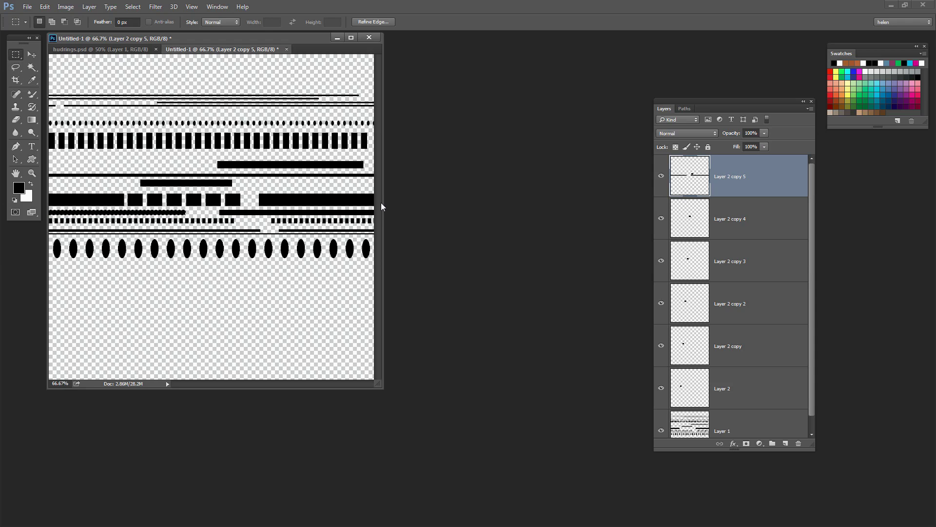
drag(382, 207, 555, 206)
drag(92, 151, 213, 156)
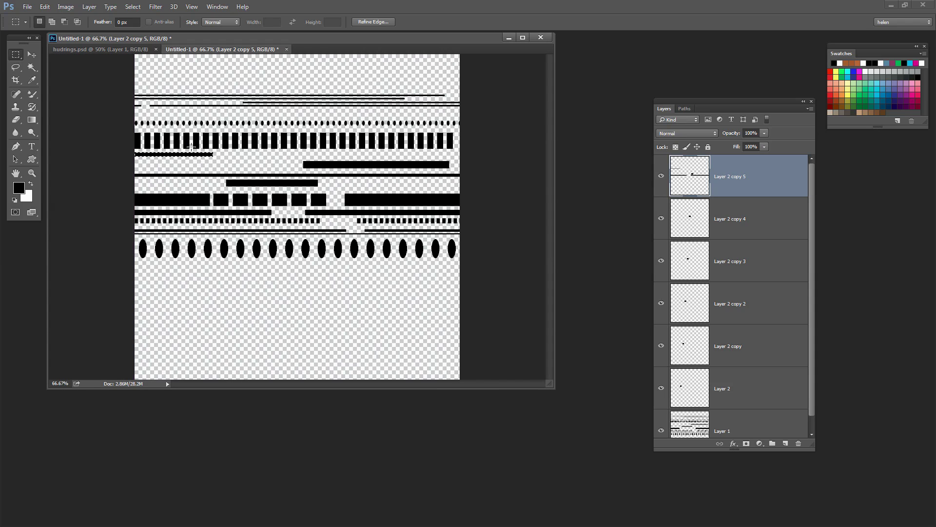
key(v)
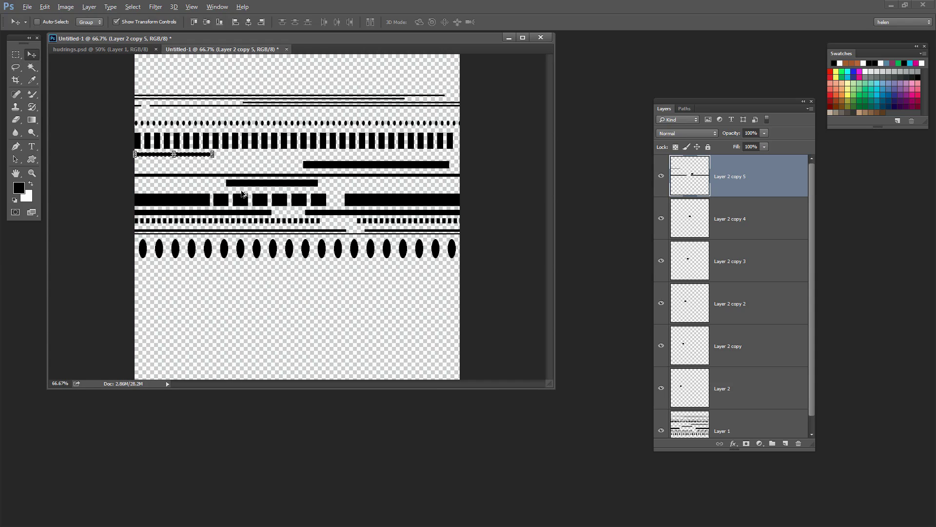
drag(192, 156, 461, 162)
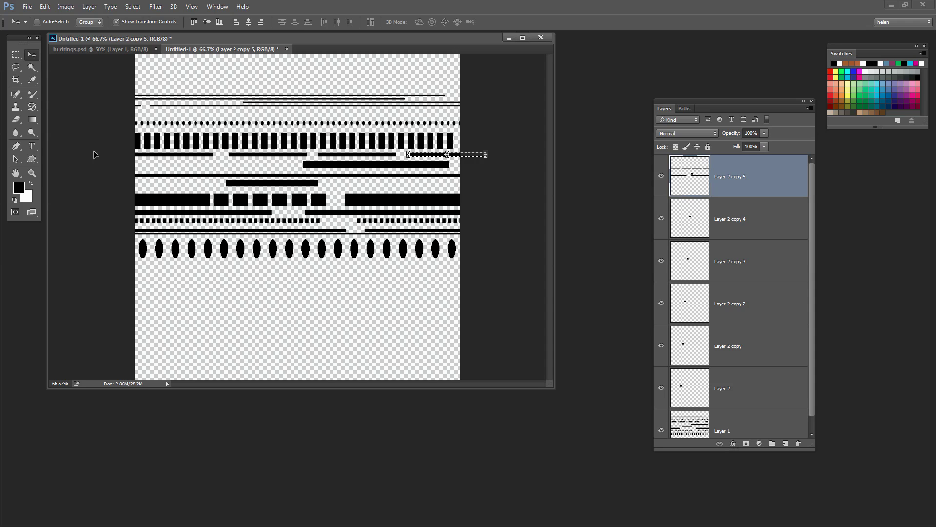
Step: Fill a thin strip across the upper canvas with black and deselect
click(13, 58)
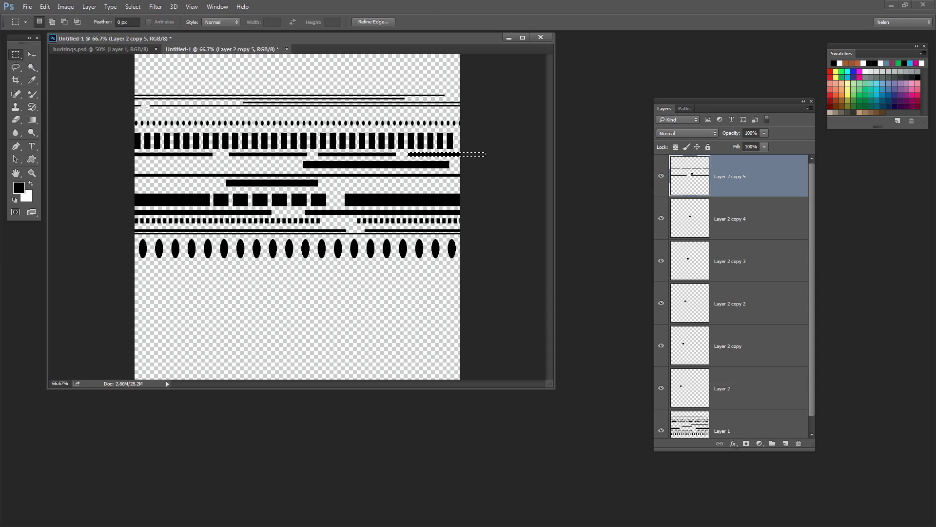
drag(134, 109, 293, 116)
key(alt+BackSpace)
key(ctrl+d)
key(ctrl+d)
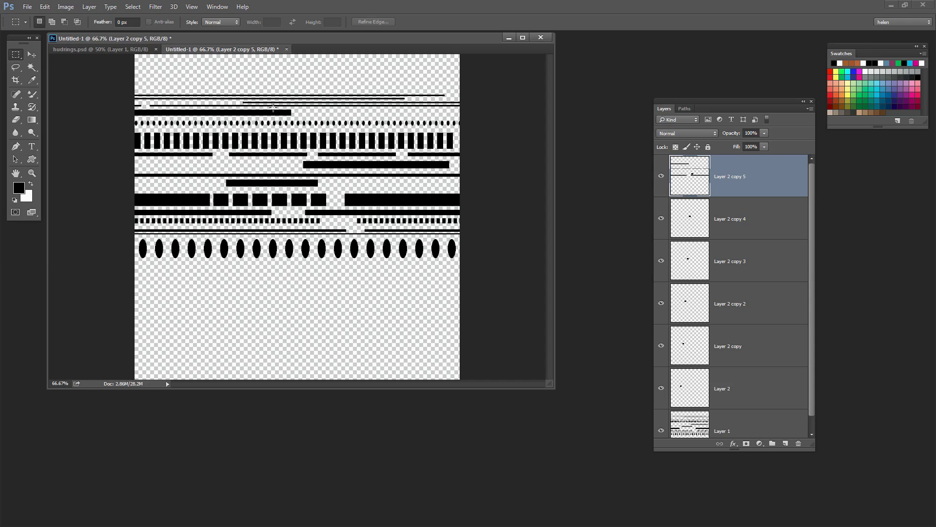
Step: Copy a short piece of the new strip and paste it as a new layer
drag(273, 107, 297, 118)
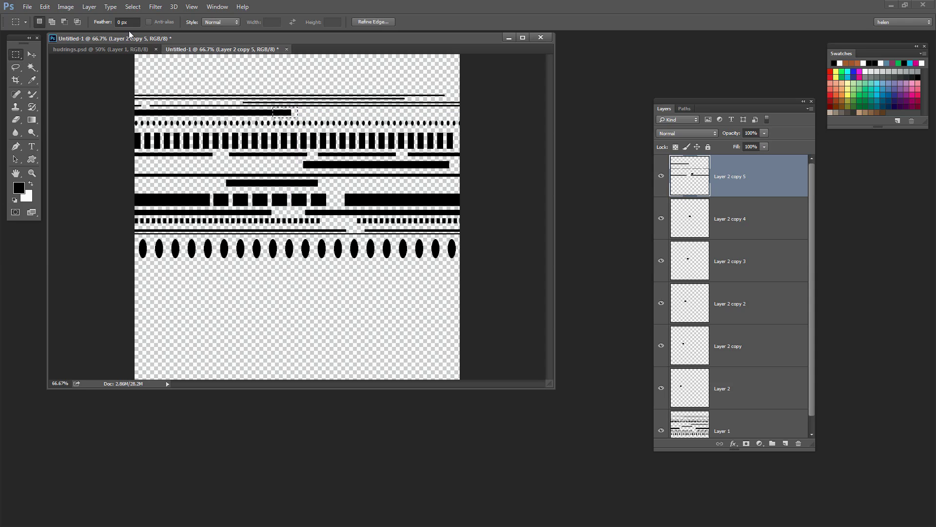
click(45, 6)
click(51, 73)
click(48, 8)
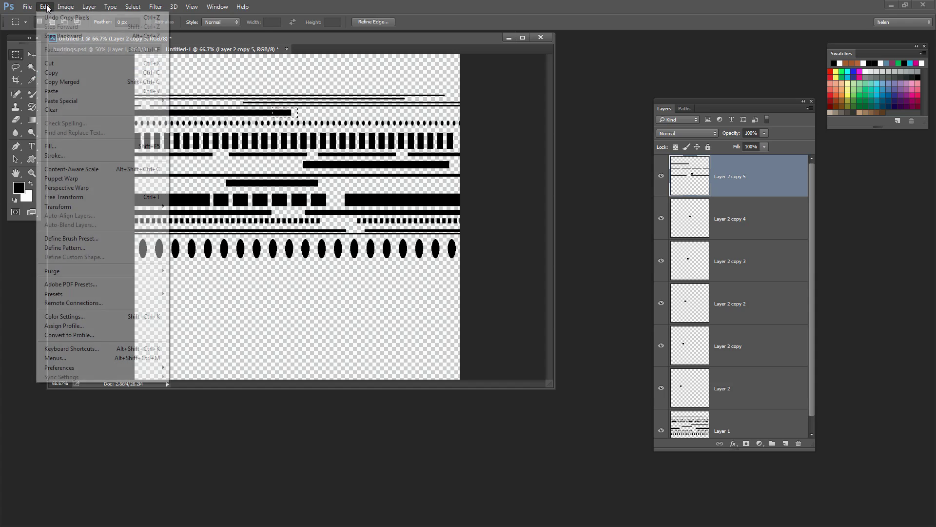
click(63, 91)
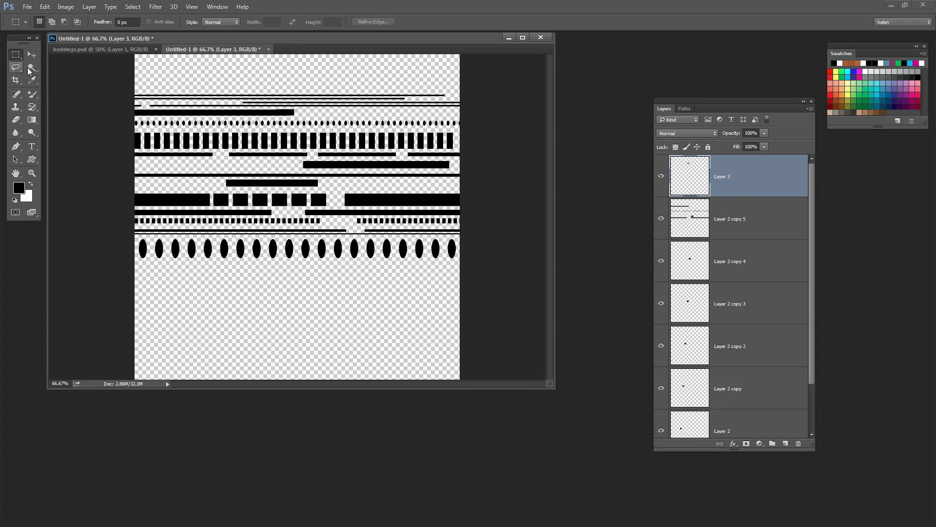
Step: Zoom in on the upper rows, move the pasted piece about 118 px right, and duplicate it further right
click(32, 173)
drag(210, 91, 358, 376)
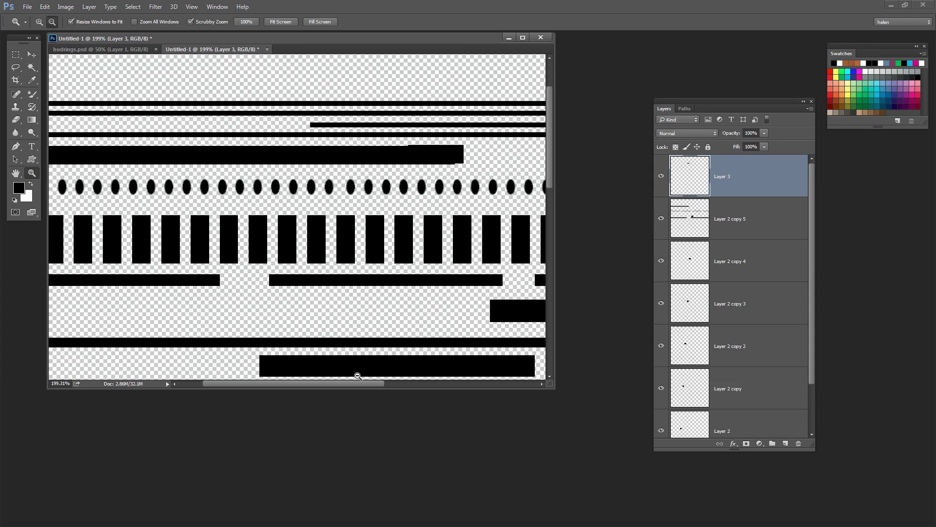
scroll(357, 376, right, 5)
key(v)
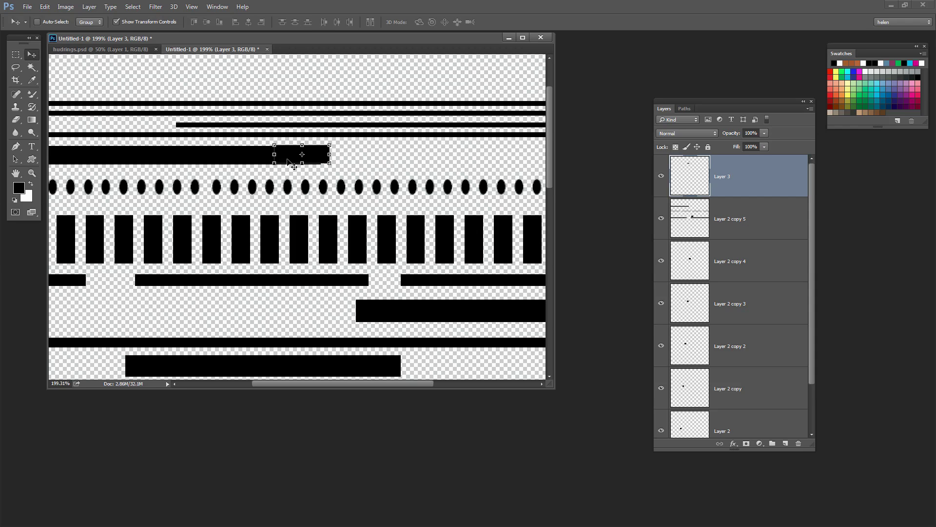
drag(287, 158, 406, 161)
drag(406, 161, 473, 165)
Step: Add more copies along the row, nudging them into even spacing with smart guides
drag(422, 383, 477, 383)
drag(358, 159, 437, 159)
drag(273, 154, 275, 153)
drag(423, 161, 478, 154)
scroll(379, 250, right, 3)
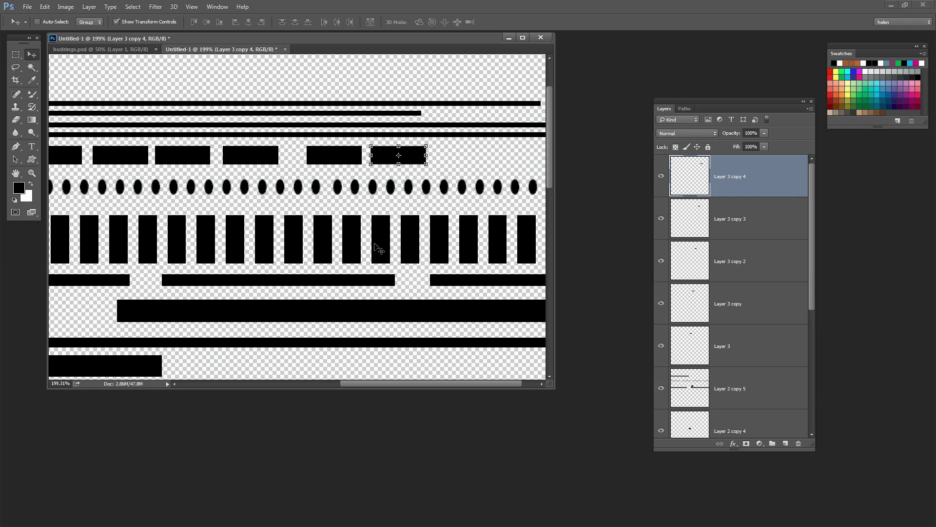
drag(415, 151, 539, 159)
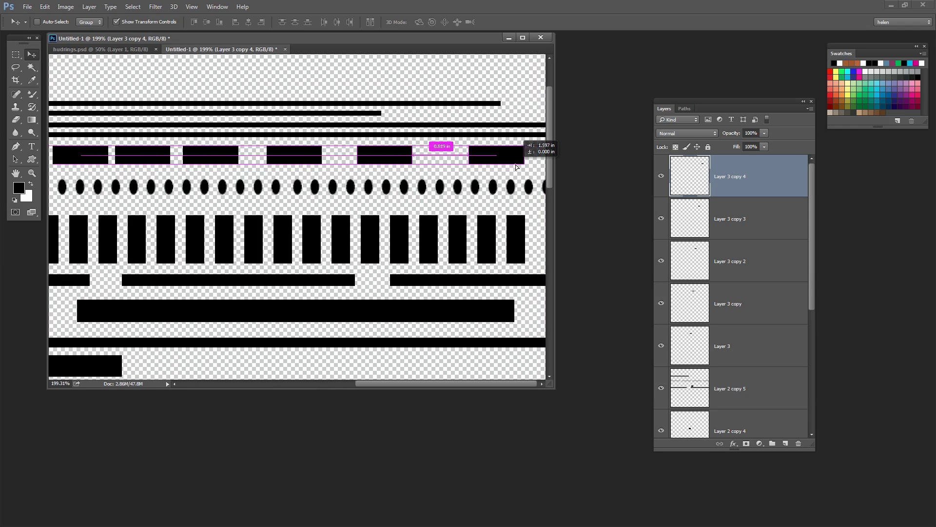
drag(516, 167, 517, 167)
Step: Zoom out to 50%, flatten every layer into Layer 3 copy 5, and duplicate it as Layer 3 copy 6
click(32, 173)
alt+click(219, 193)
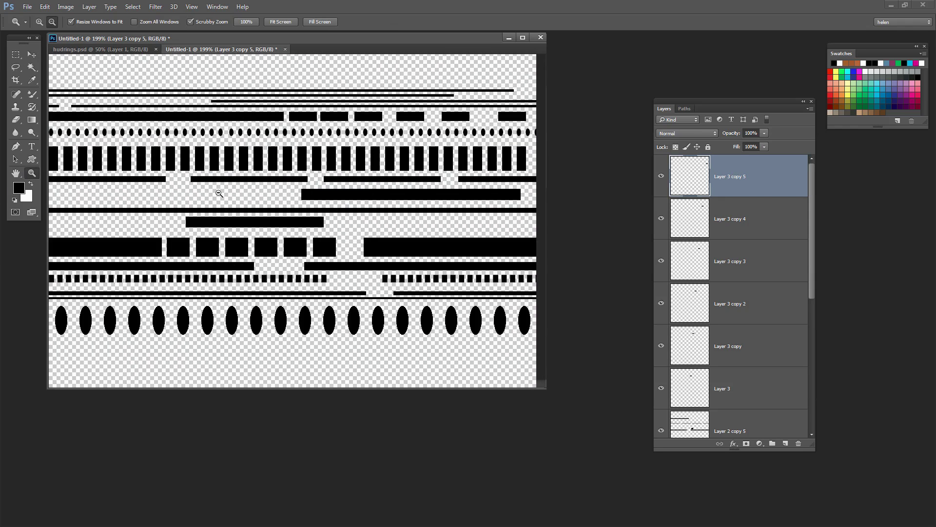
alt+click(219, 193)
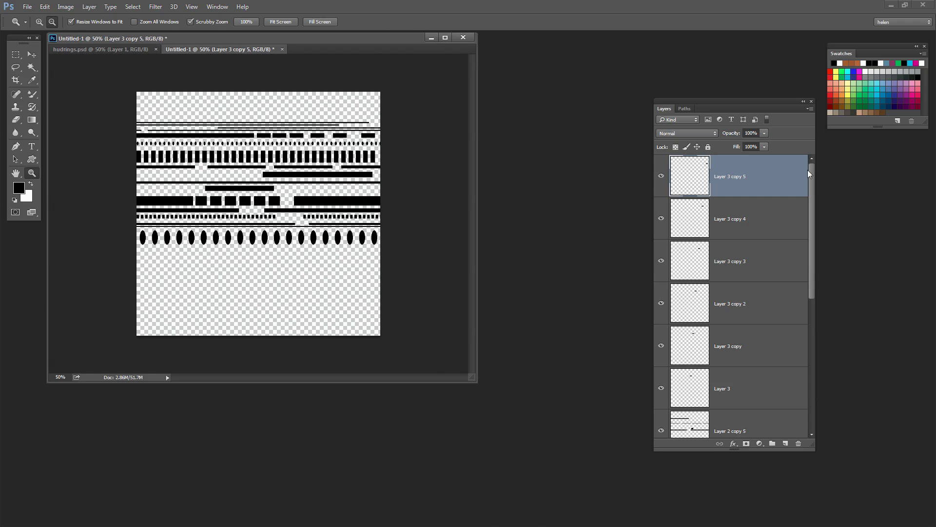
right_click(773, 178)
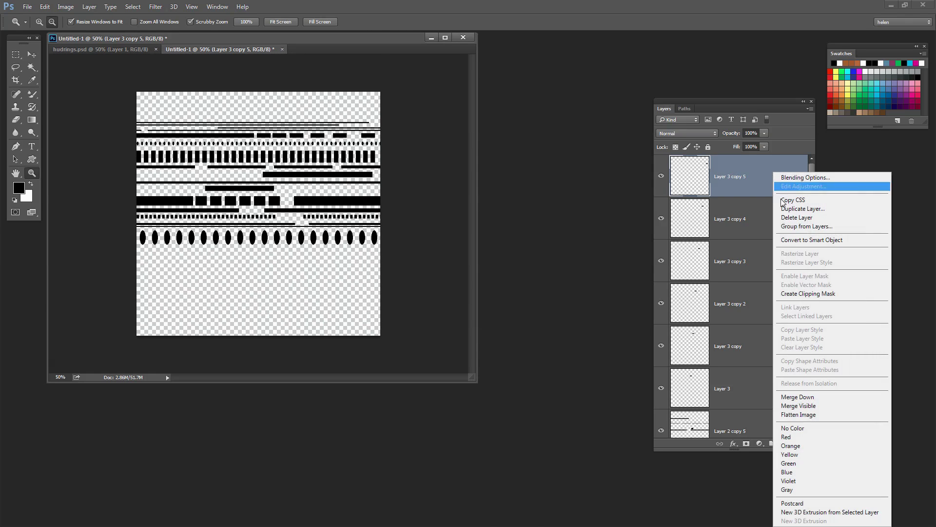
click(805, 415)
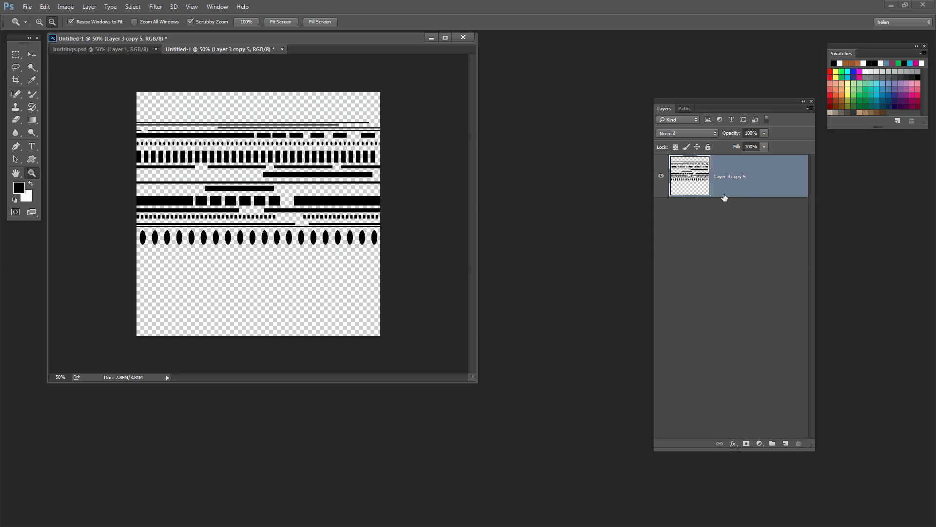
drag(760, 184, 785, 444)
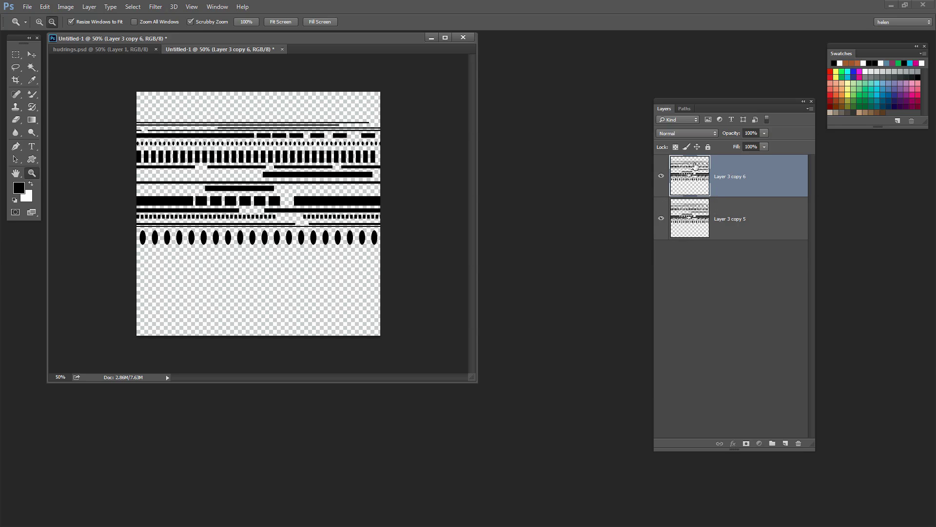
Step: Apply Polar Coordinates set to Rectangular to Polar on Layer 3 copy 6
click(154, 7)
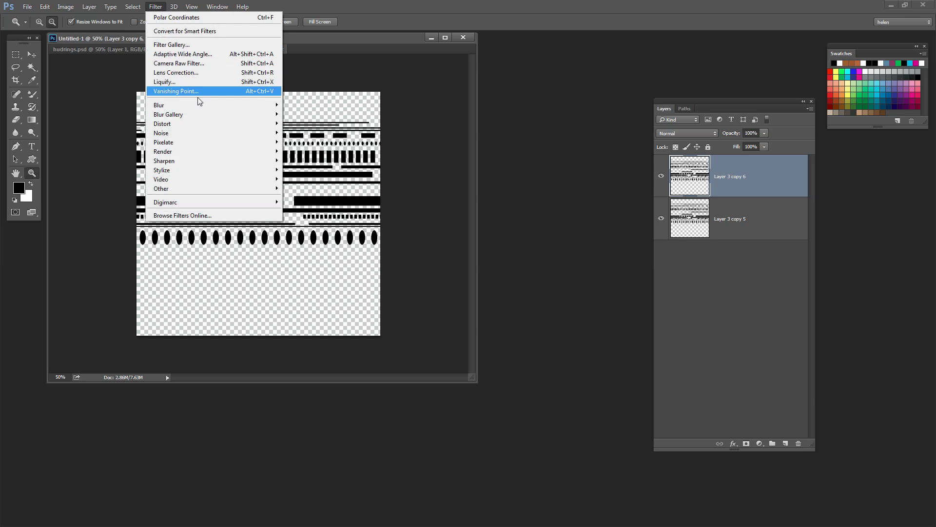
mouse_move(194, 125)
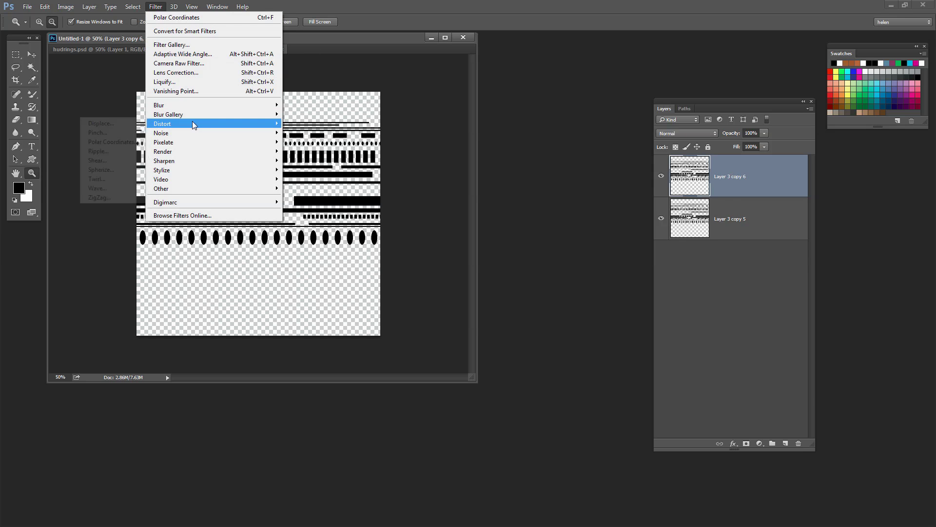
click(111, 141)
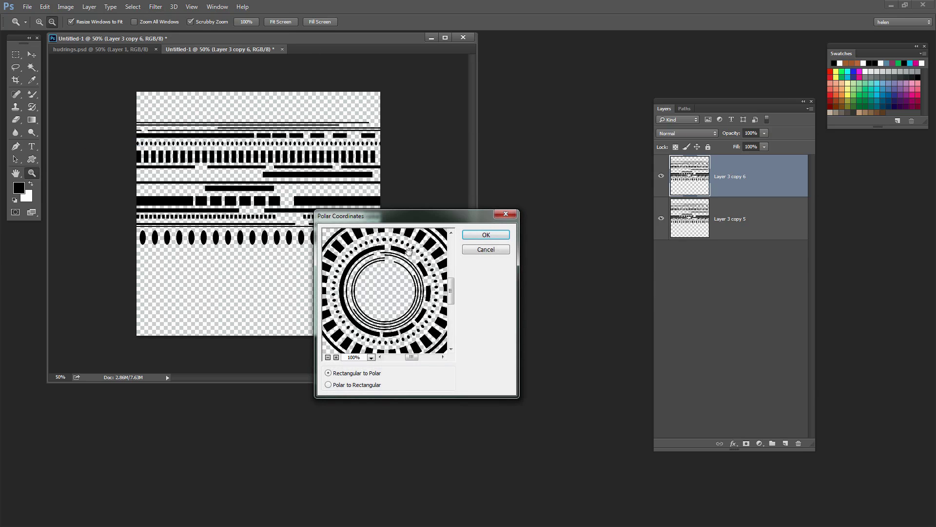
click(328, 357)
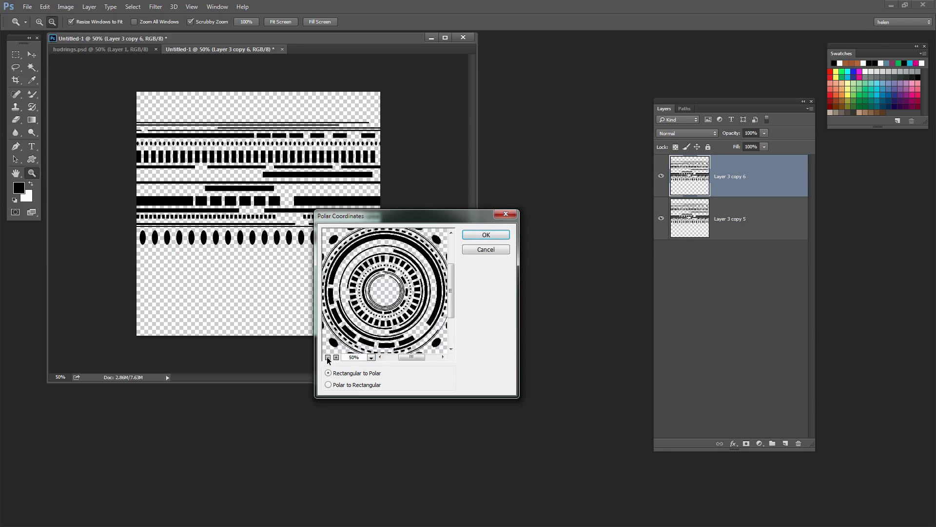
click(328, 358)
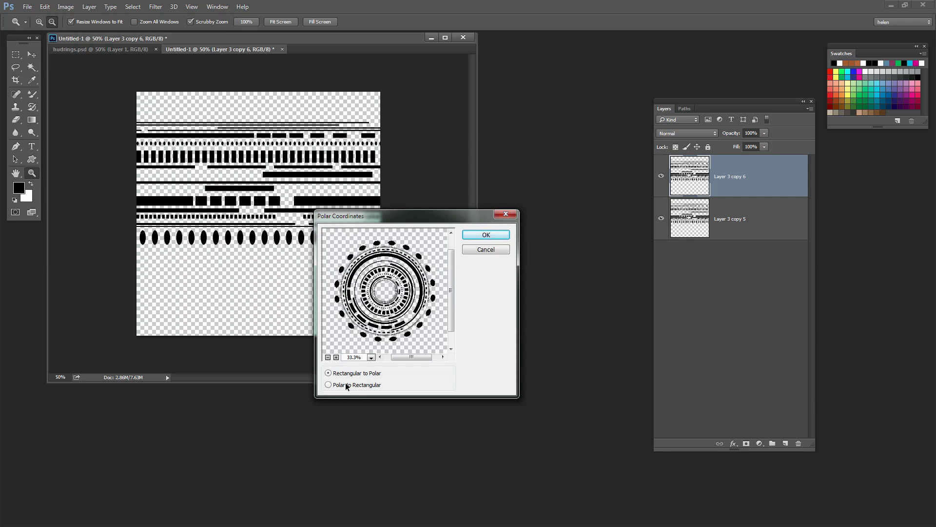
click(328, 385)
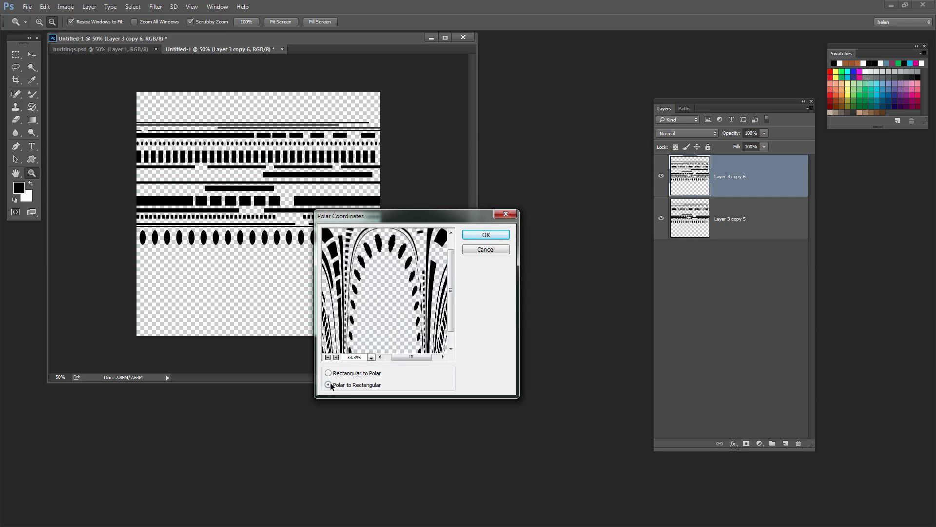
click(328, 373)
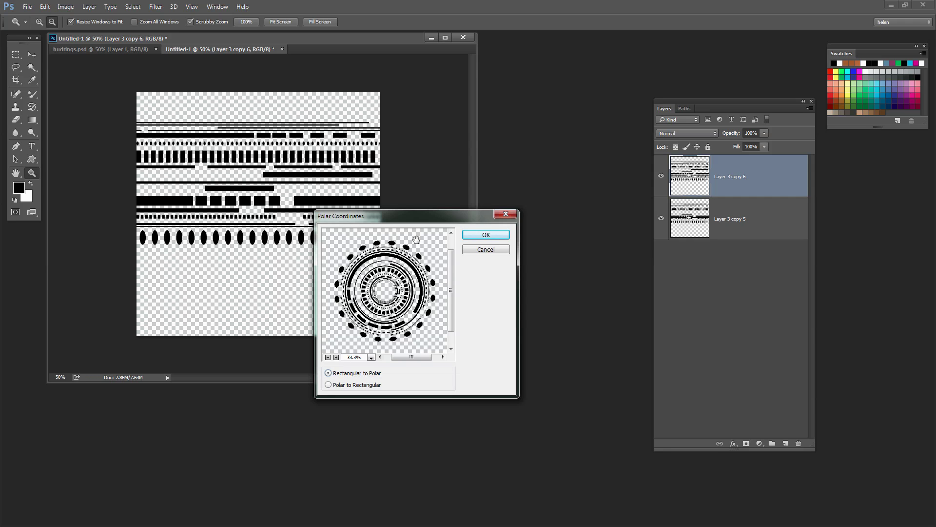
click(480, 236)
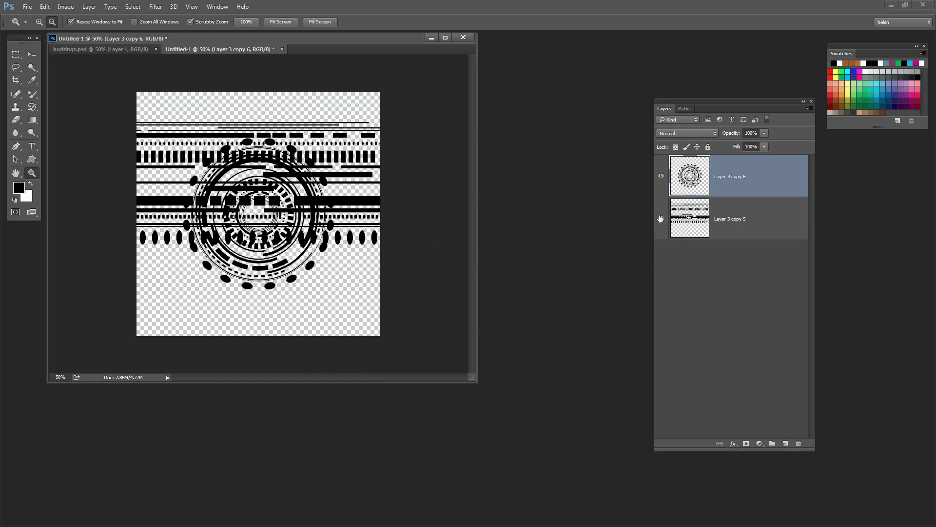
Step: Hide the rings layer Layer 3 copy 6 and show Layer 3 copy 5's flat bar rows
click(661, 218)
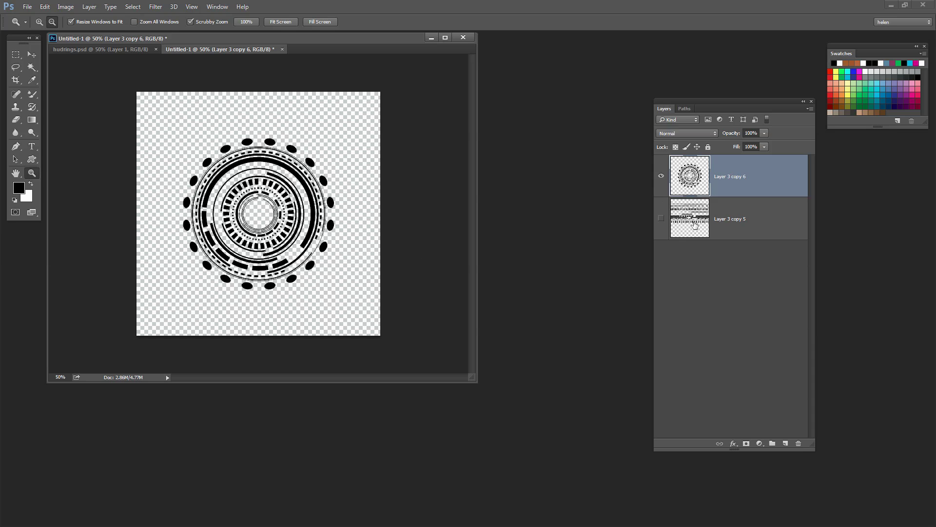
click(661, 177)
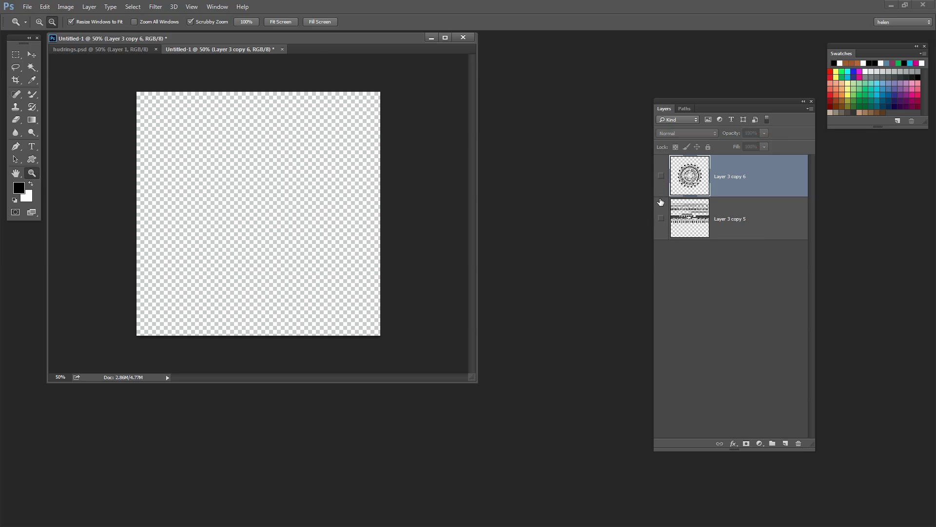
click(661, 218)
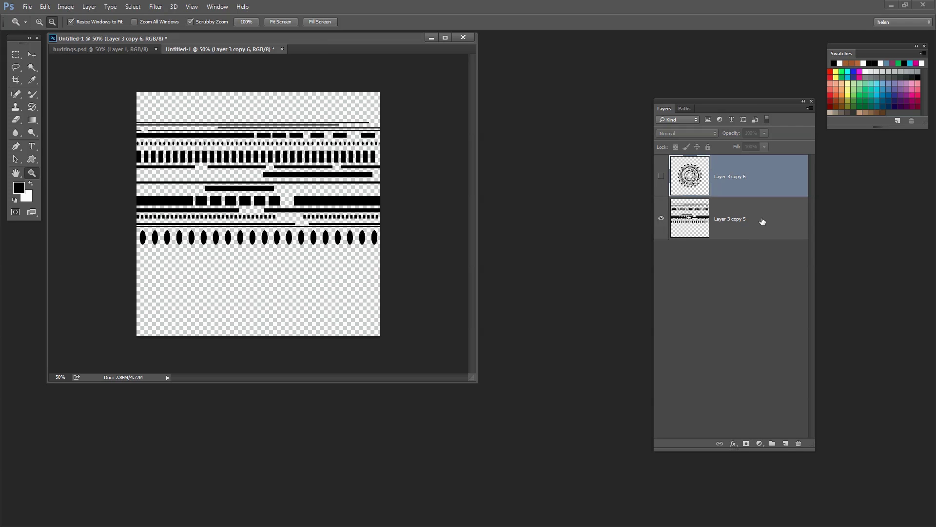
Step: Duplicate Layer 3 copy 5 as Layer 3 copy 7, hide the original, rotate the copy 180°, and move it down
drag(750, 224, 787, 443)
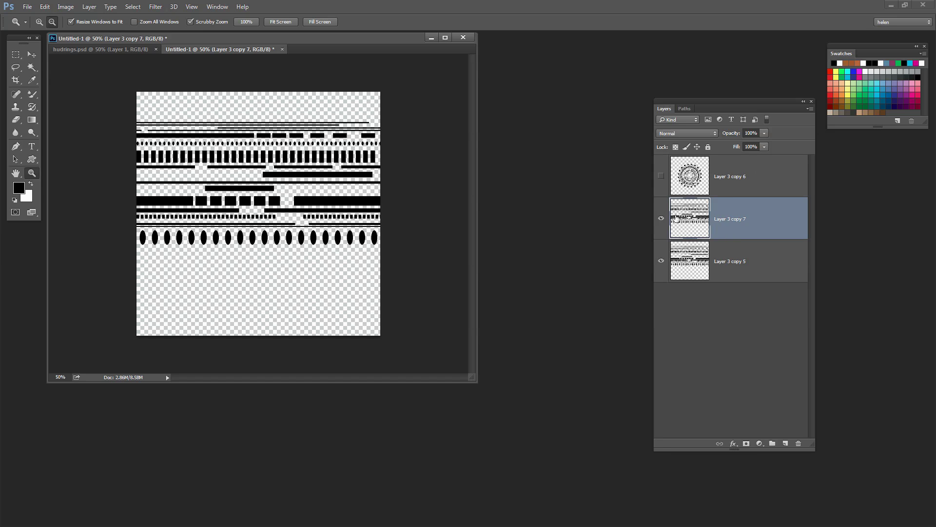
click(661, 260)
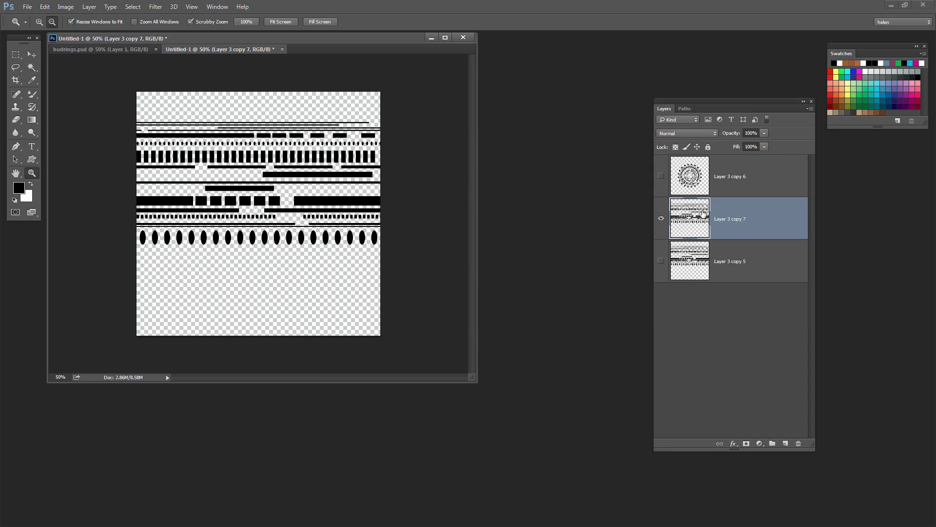
click(44, 7)
mouse_move(102, 207)
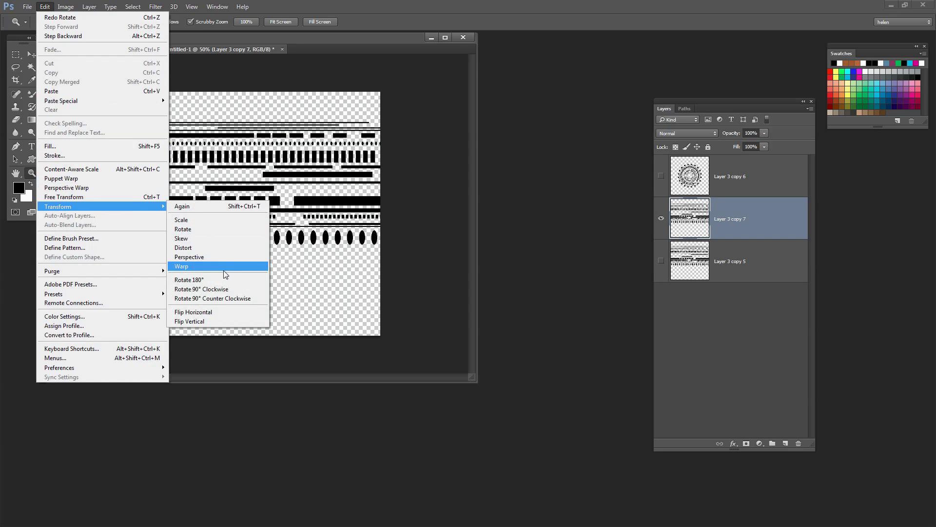
click(202, 281)
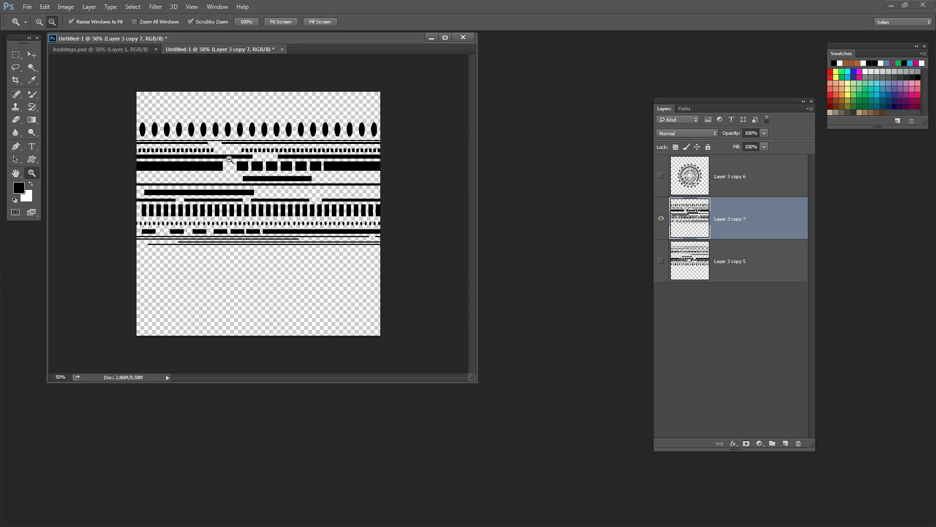
click(32, 54)
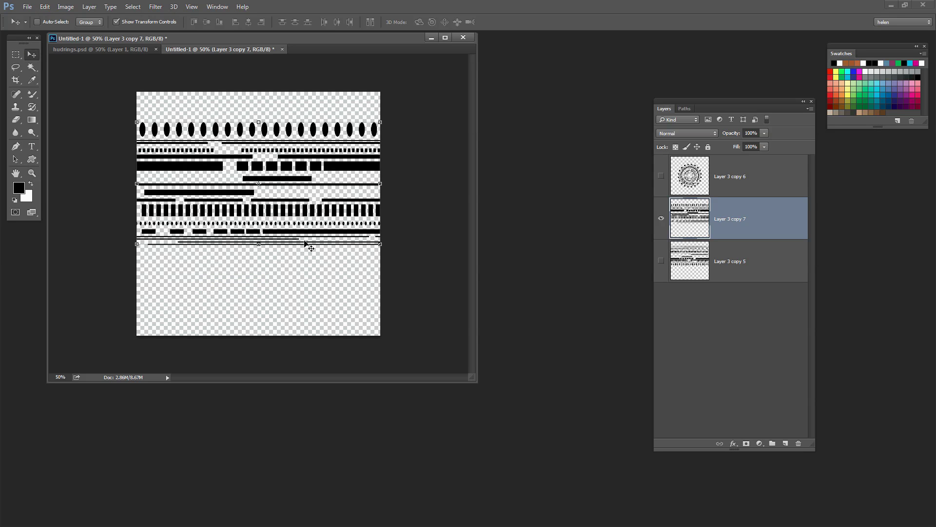
drag(267, 219, 265, 278)
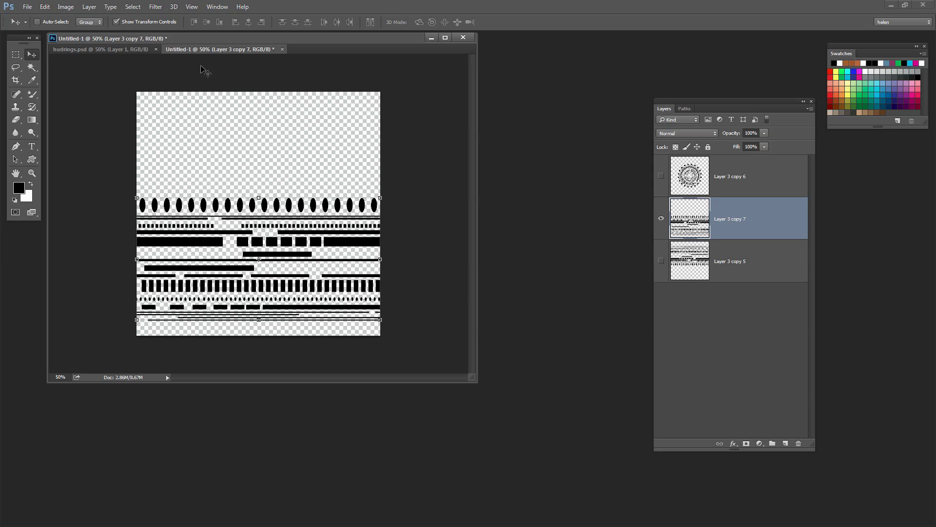
Step: Apply Polar Coordinates (Rectangular to Polar) to the flipped bar-row copy, forming a large ring
click(152, 7)
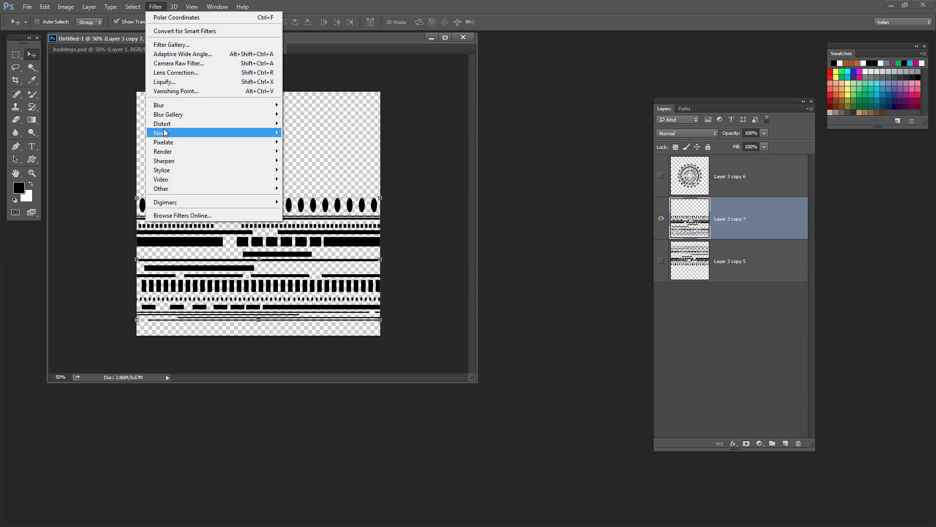
mouse_move(167, 125)
click(136, 141)
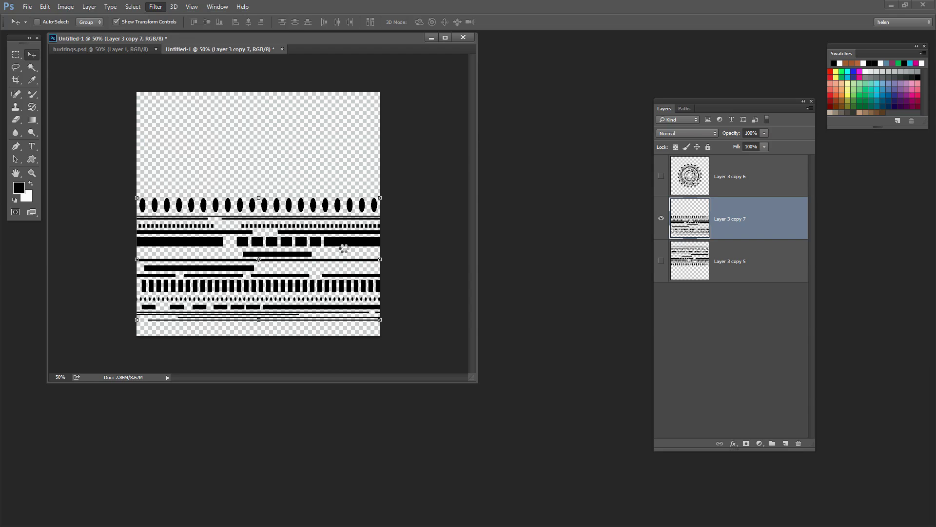
click(328, 357)
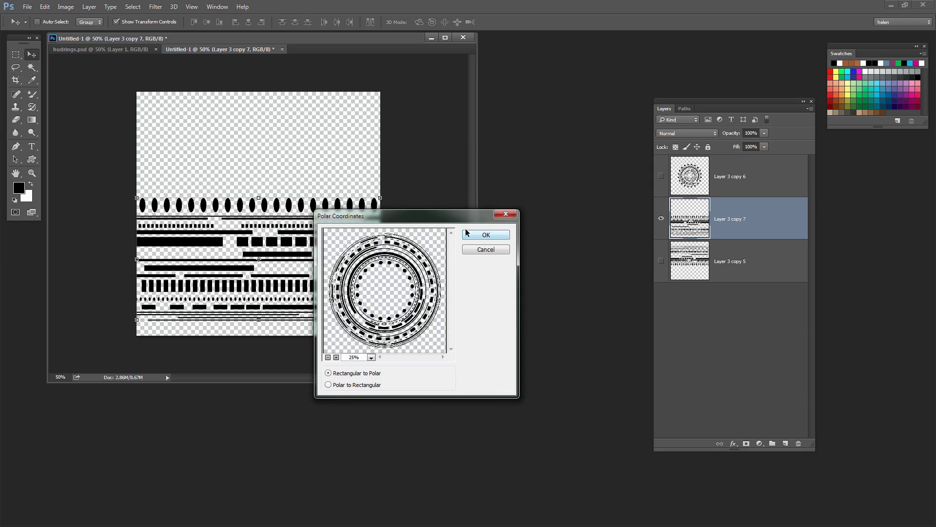
click(483, 235)
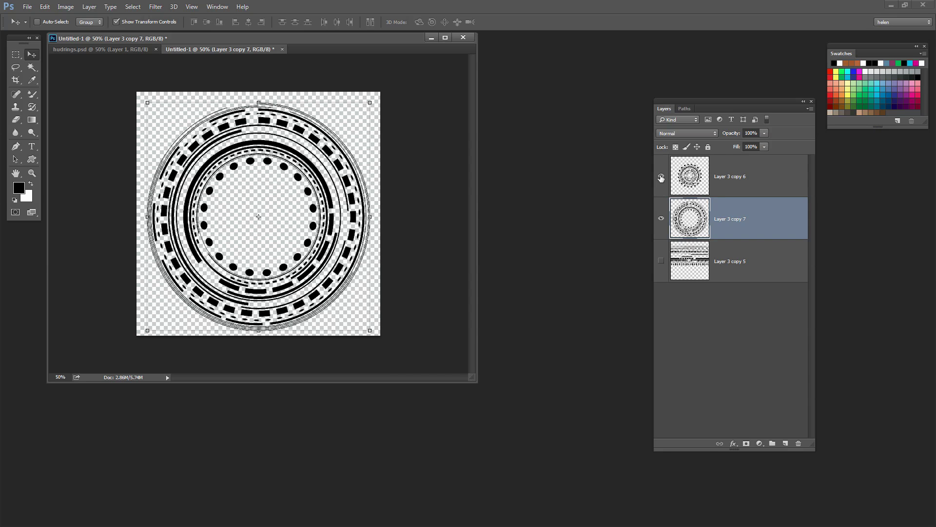
Step: Toggle the inner and outer ring layers' visibility to compare the two rings
click(661, 177)
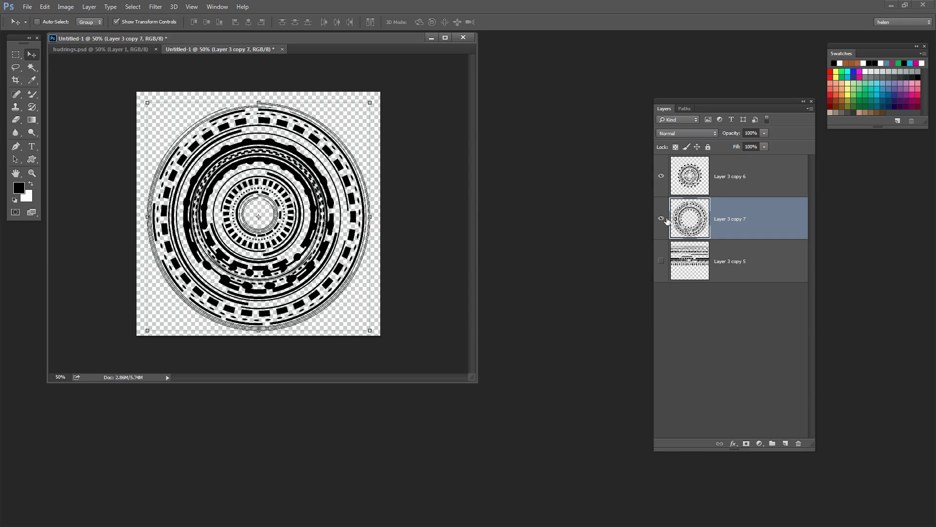
click(662, 219)
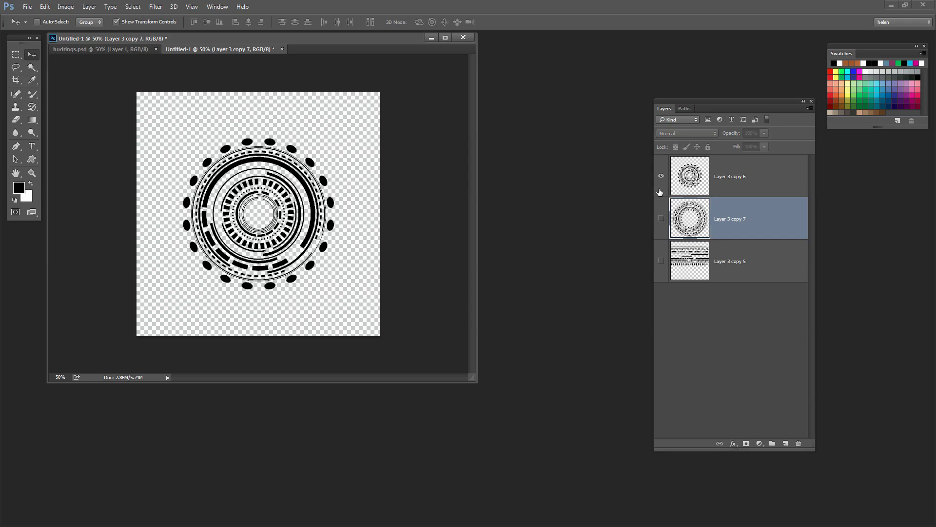
click(662, 219)
click(661, 176)
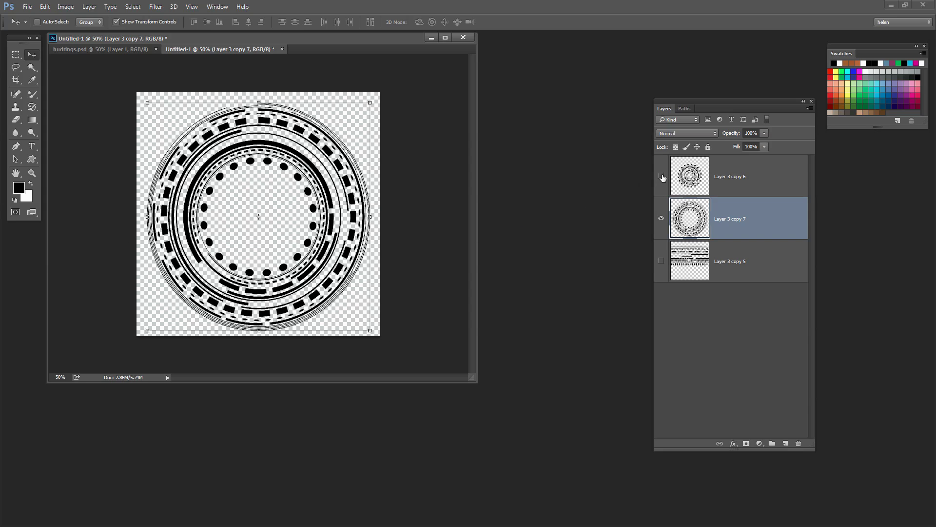
Step: Show Layer 3 copy 6 and scale it to about 95% so it nests inside the outer ring
click(662, 177)
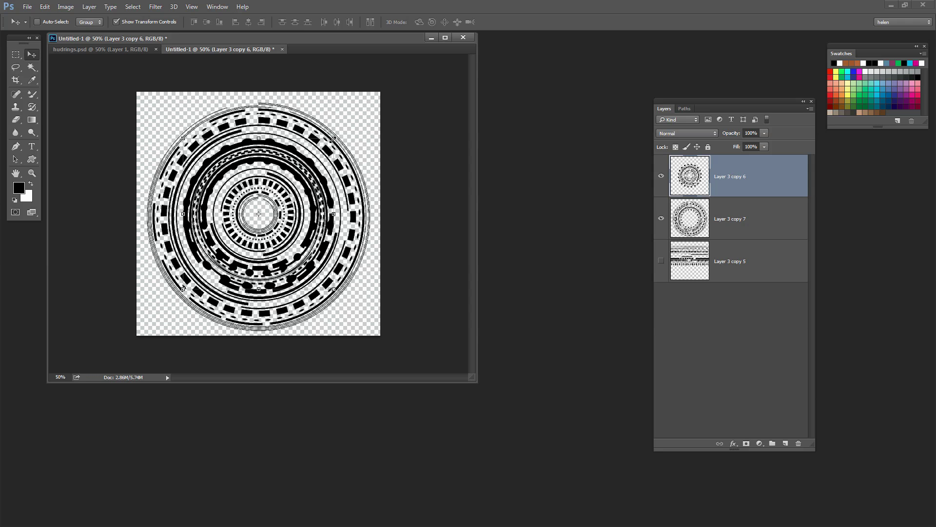
mouse_move(333, 139)
mouse_down()
mouse_move(341, 130)
mouse_move(298, 153)
mouse_move(314, 132)
mouse_move(320, 138)
mouse_up()
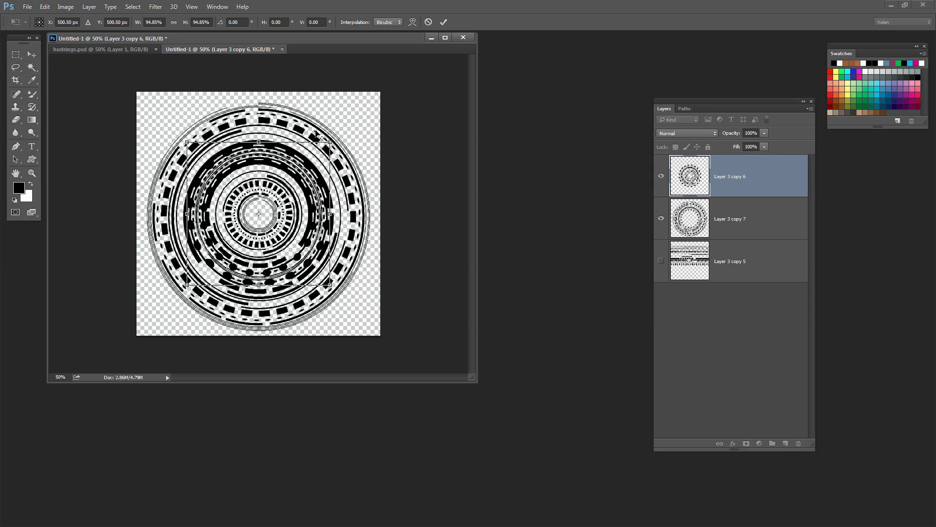
click(444, 22)
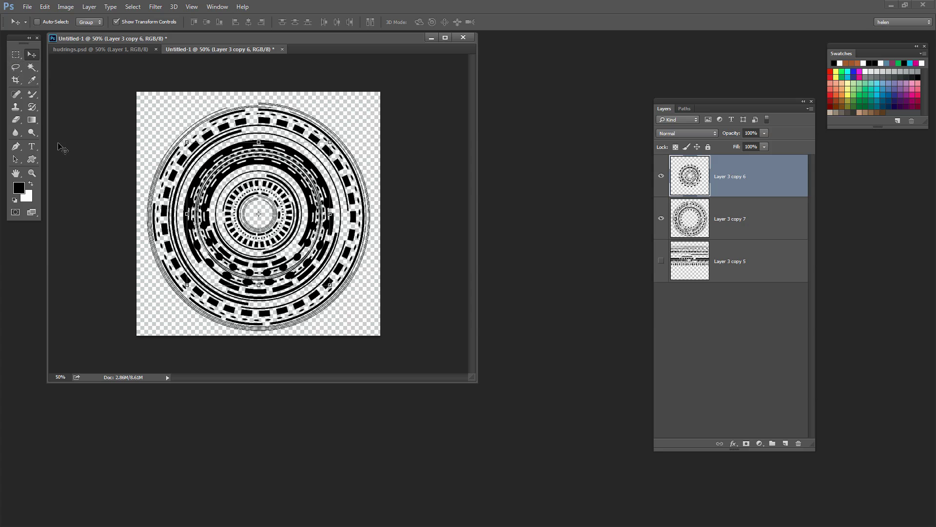
Step: Zoom the view to 100% on the nested ring design
click(32, 174)
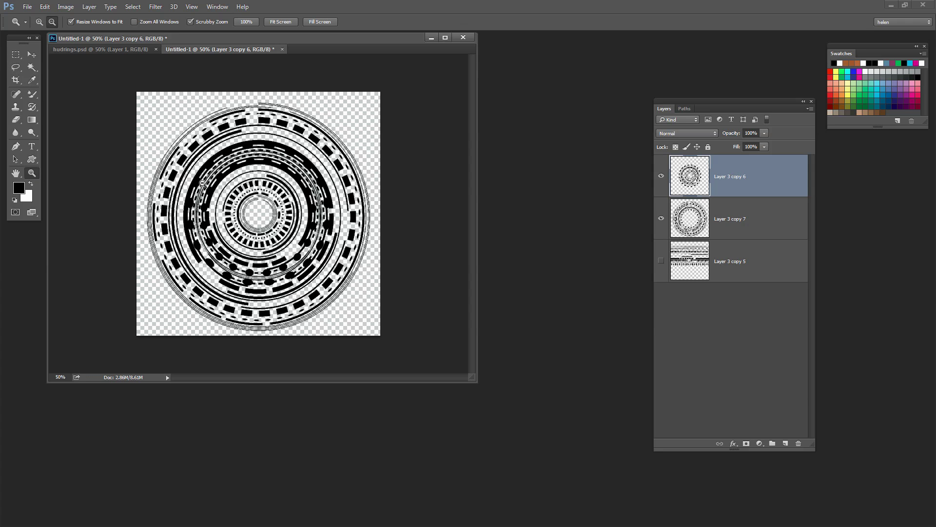
click(201, 183)
click(284, 256)
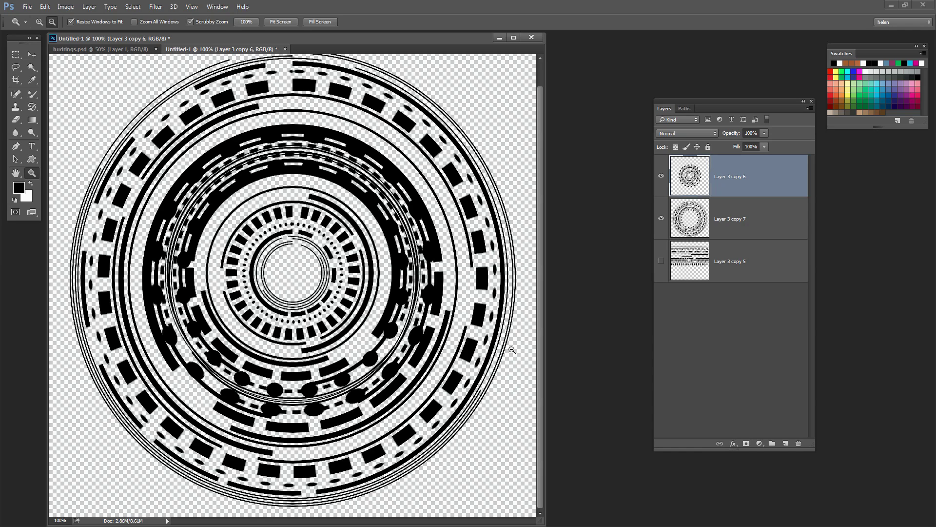
drag(539, 302, 540, 291)
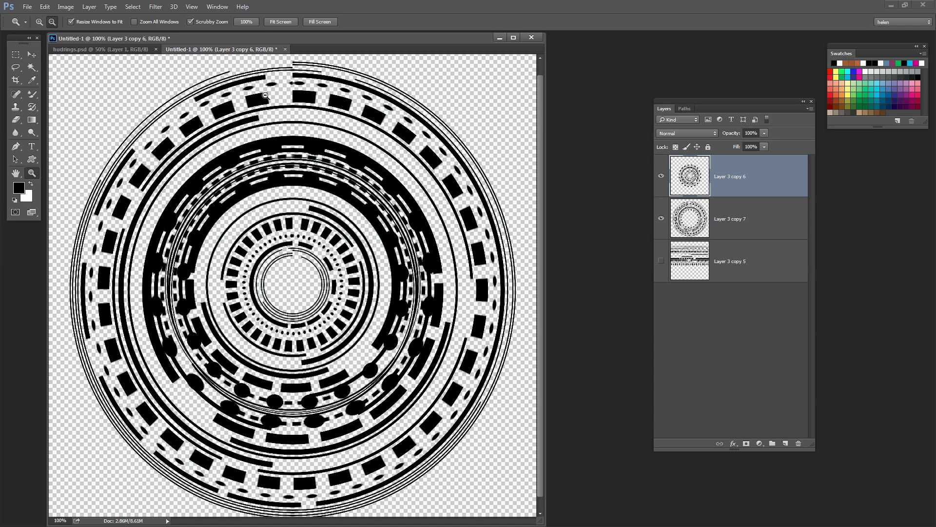
key(alt+comma)
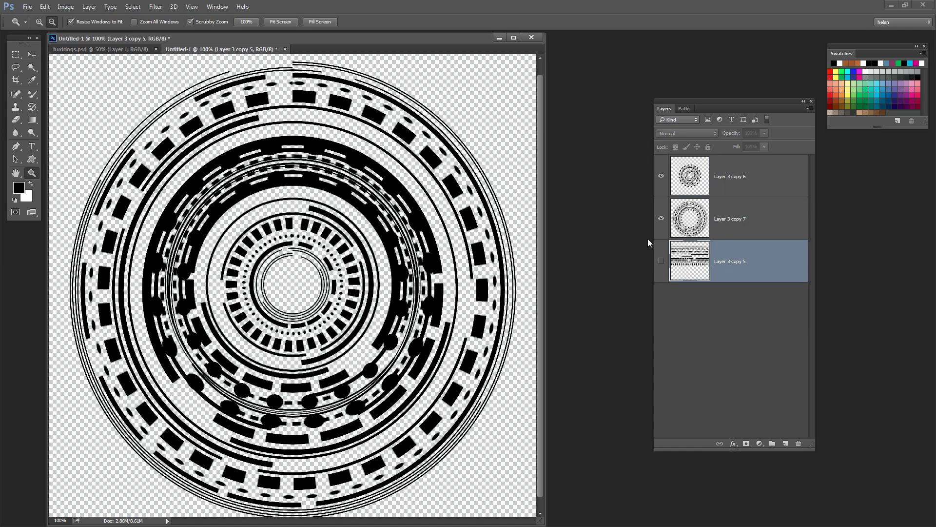
click(661, 177)
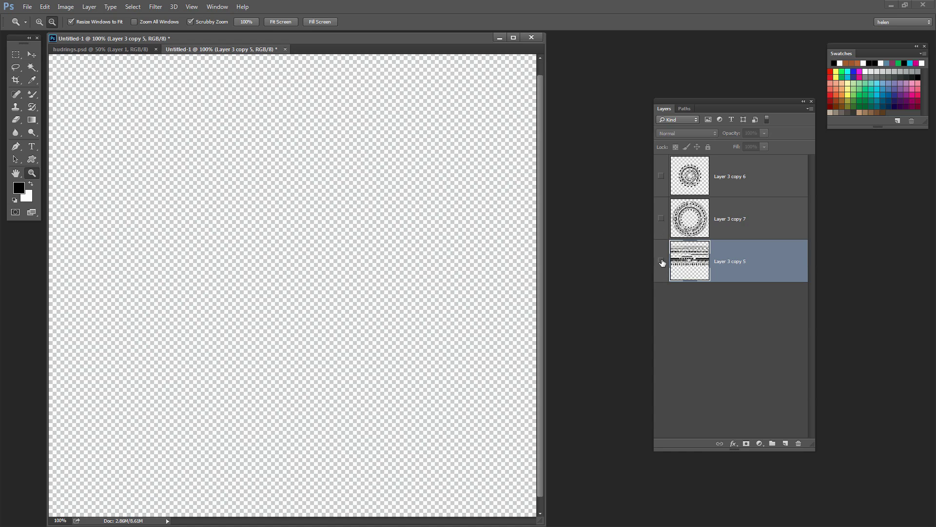
click(661, 261)
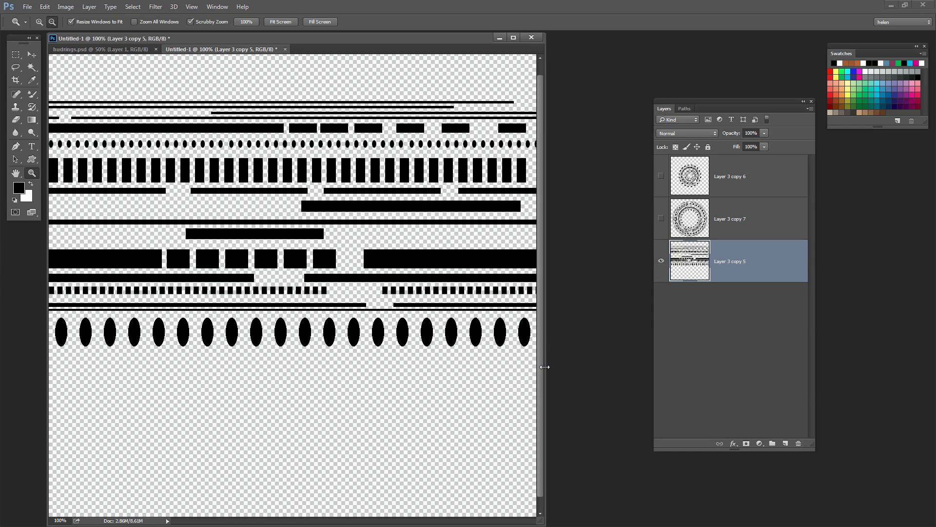
drag(545, 367, 621, 347)
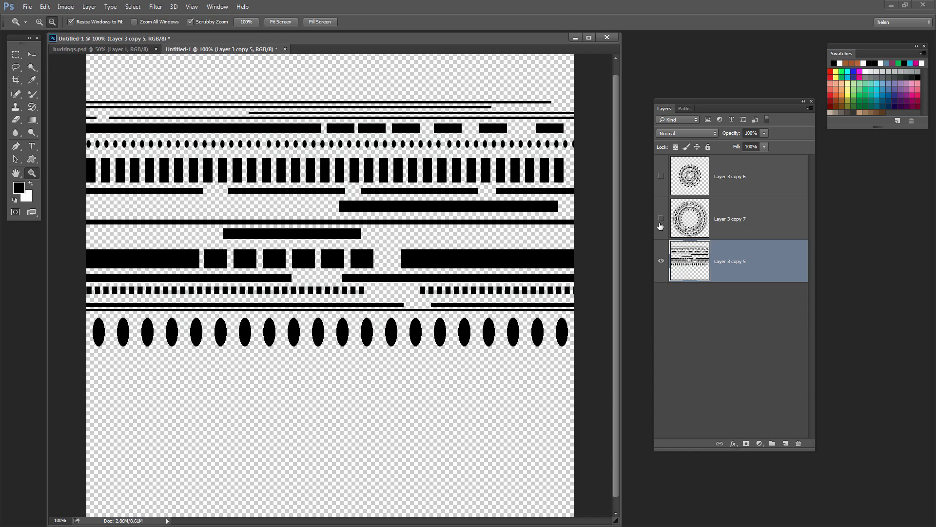
click(661, 261)
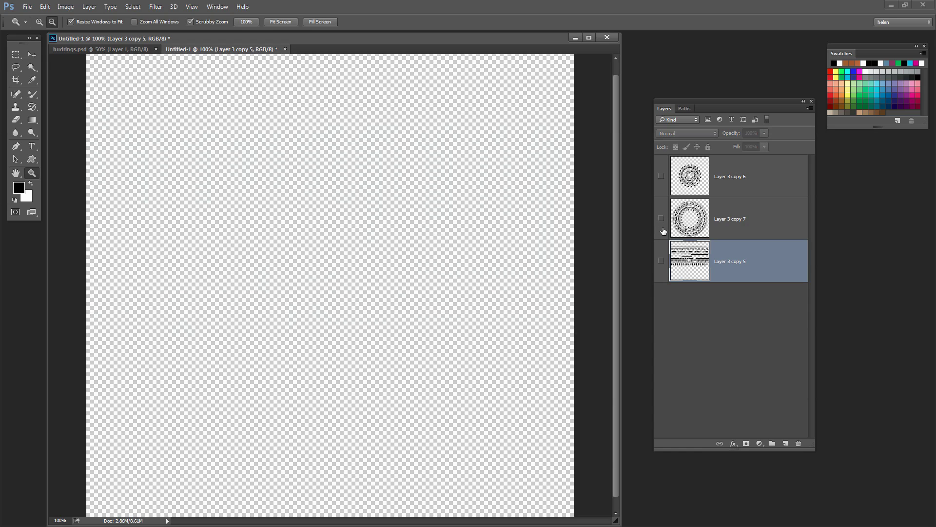
click(661, 219)
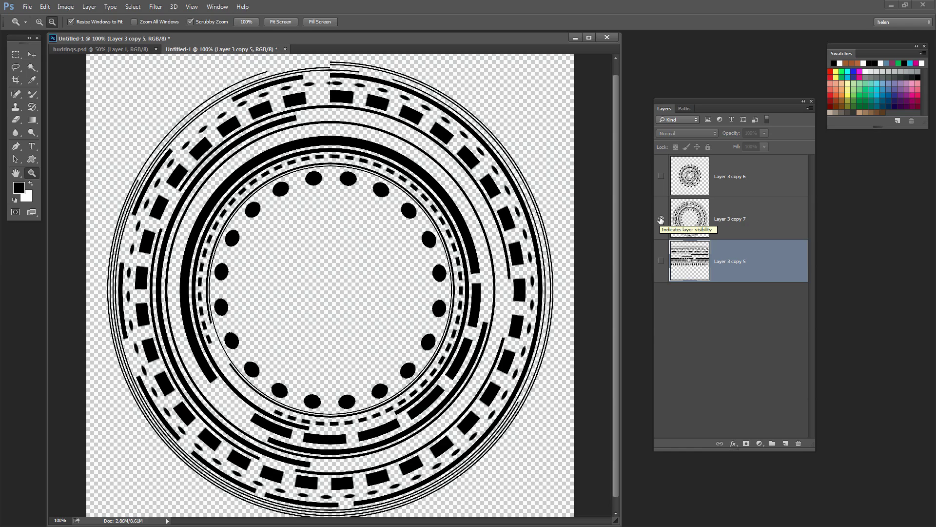
click(661, 177)
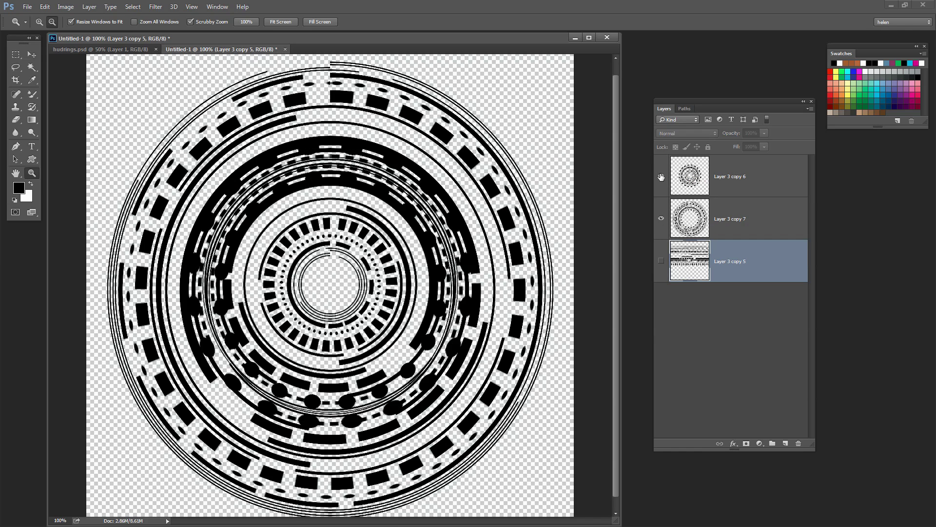